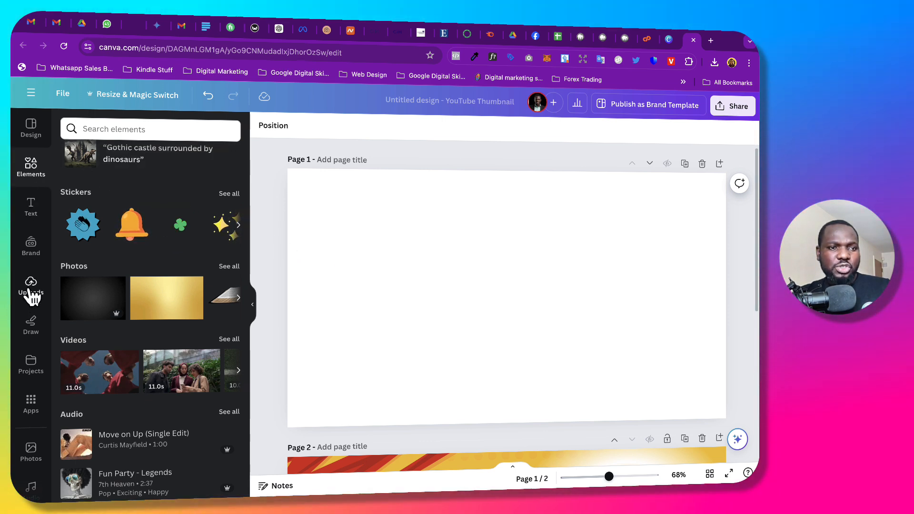
Step: Search the photo library for WEIGHT LOSS
left_click(31, 167)
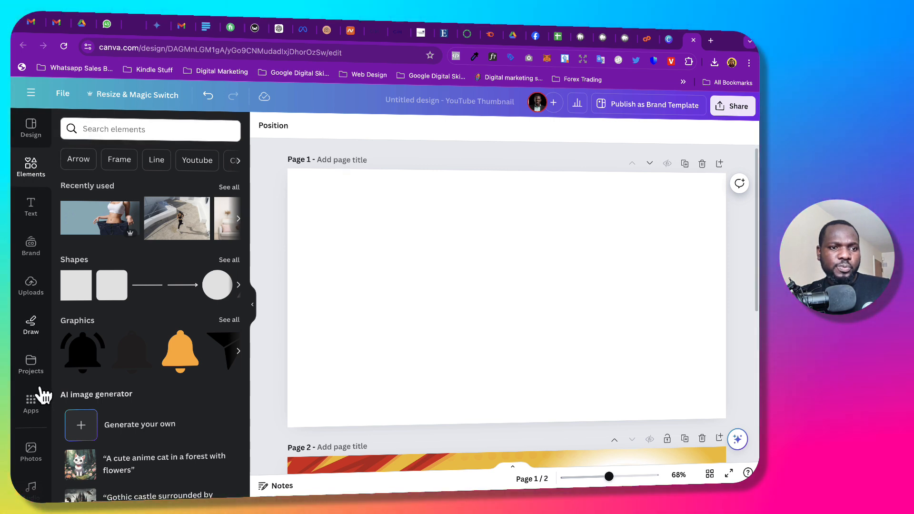
scroll(35, 336, "down", 2)
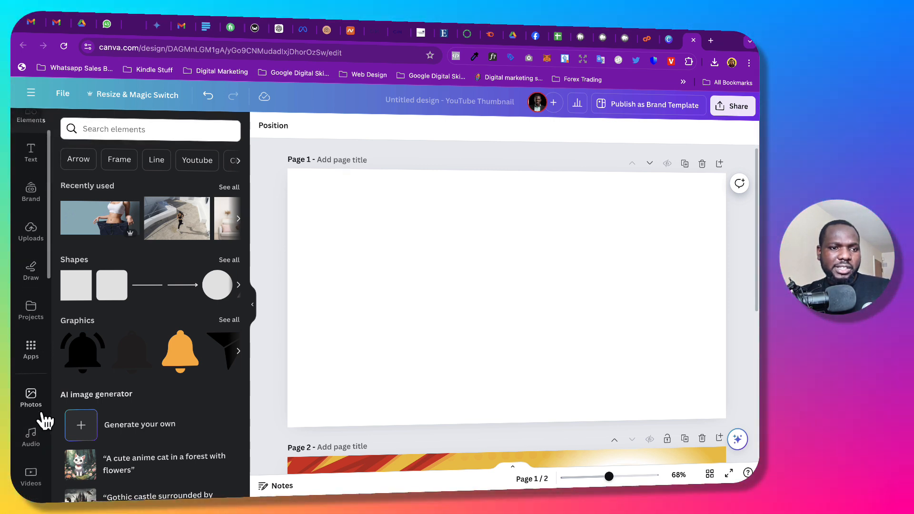
left_click(31, 399)
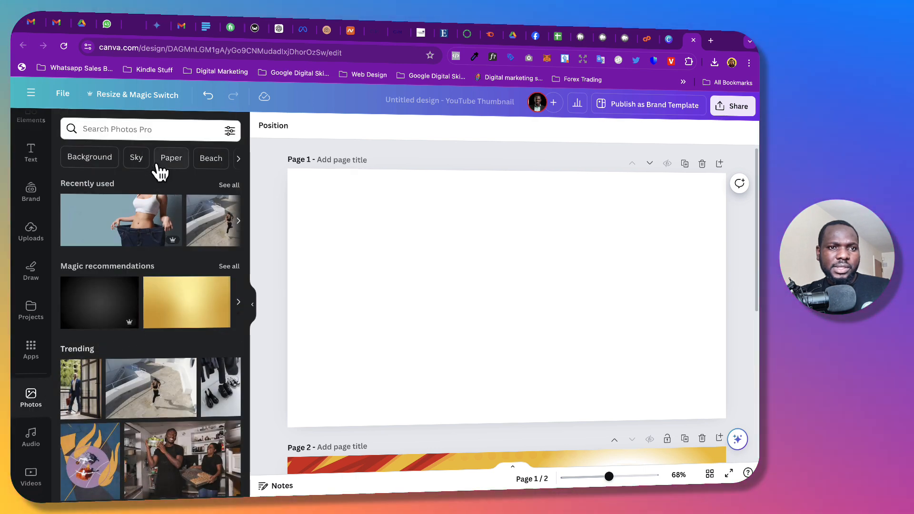
left_click(147, 129)
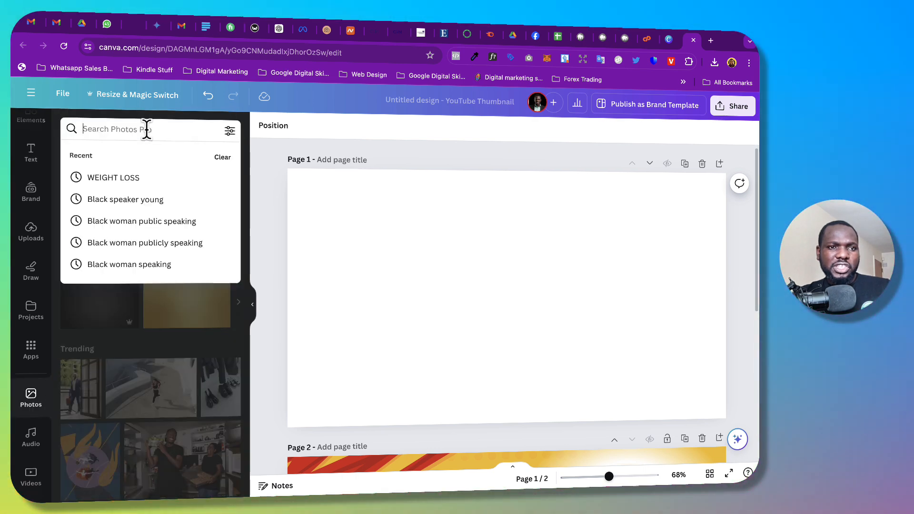
left_click(127, 178)
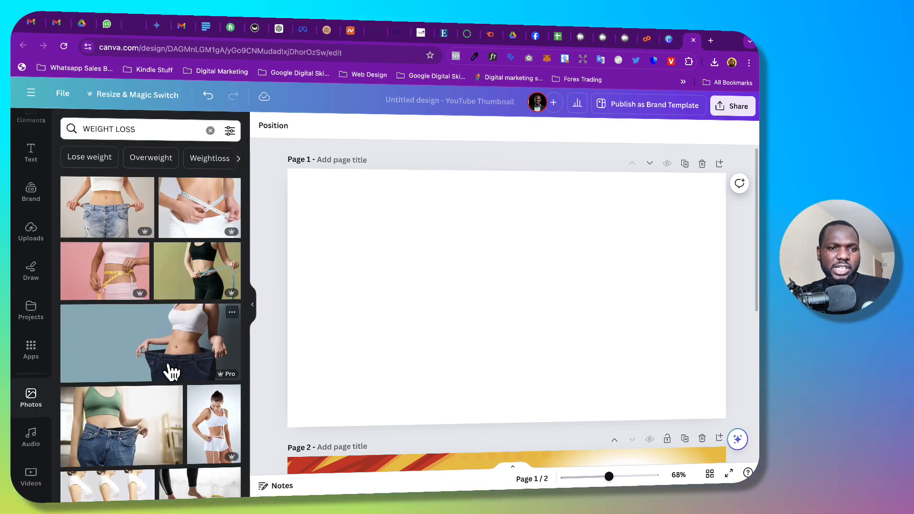
Step: Browse the weight loss photos and insert the one of a woman in oversized jeans against a blue background on page 1
scroll(167, 365, "down", 15)
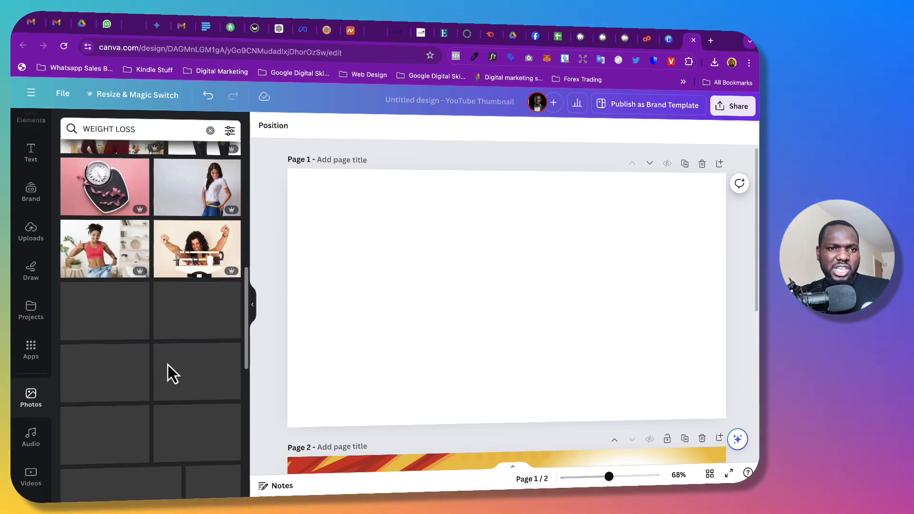
scroll(168, 365, "down", 2)
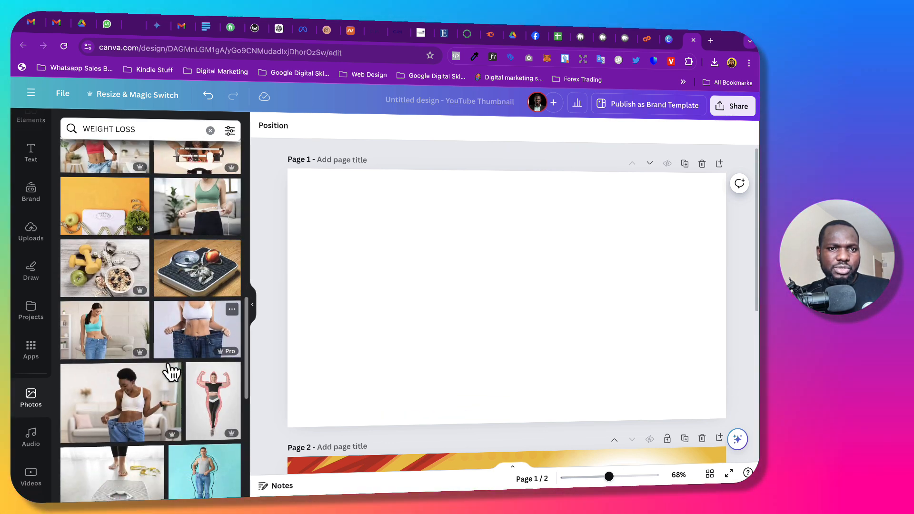
scroll(168, 364, "down", 6)
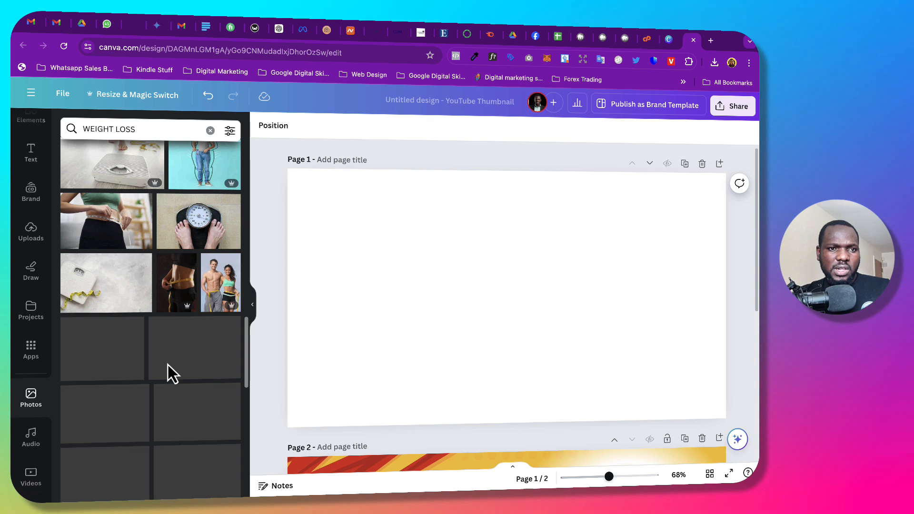
scroll(168, 365, "up", 4)
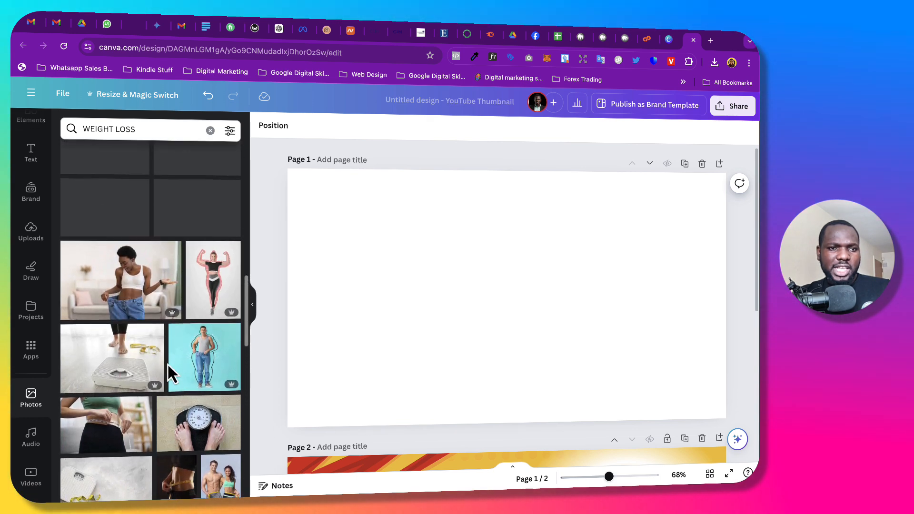
scroll(168, 364, "up", 4)
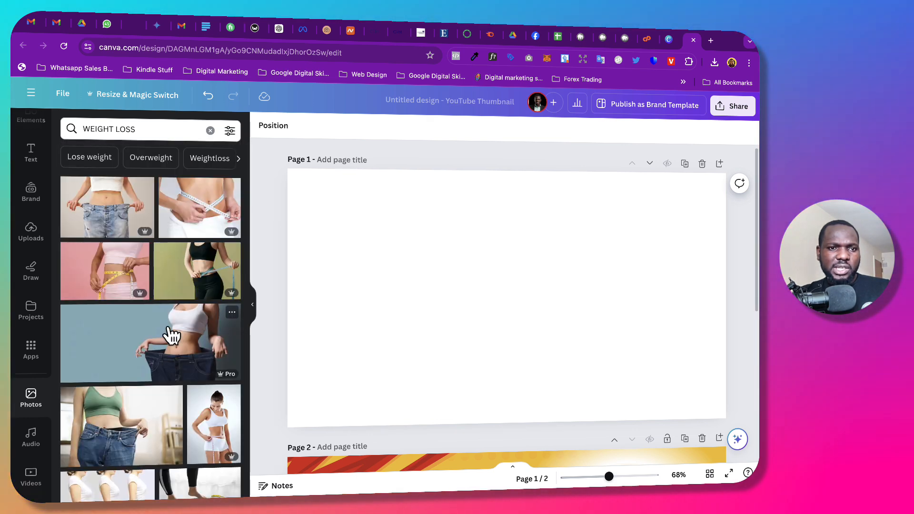
left_click(162, 352)
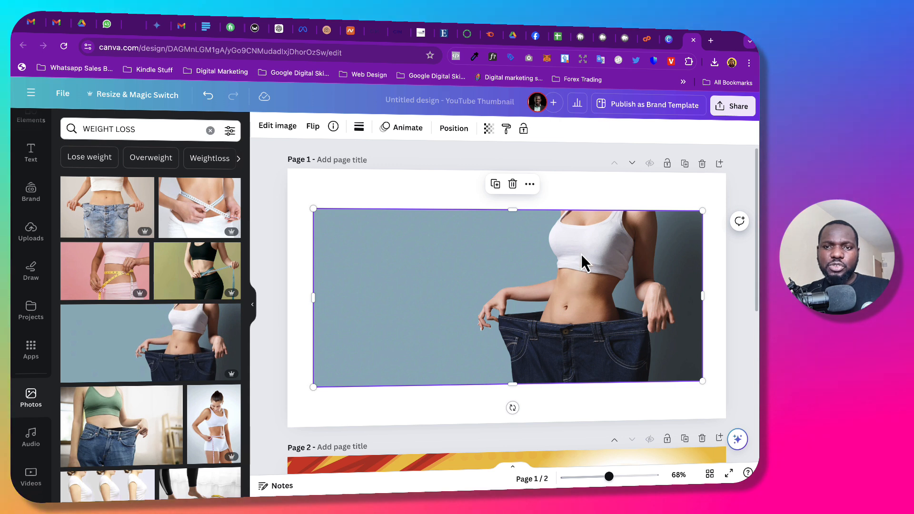
Step: Enlarge the inserted photo so it covers the whole of page 1
right_click(576, 279)
left_click(528, 258)
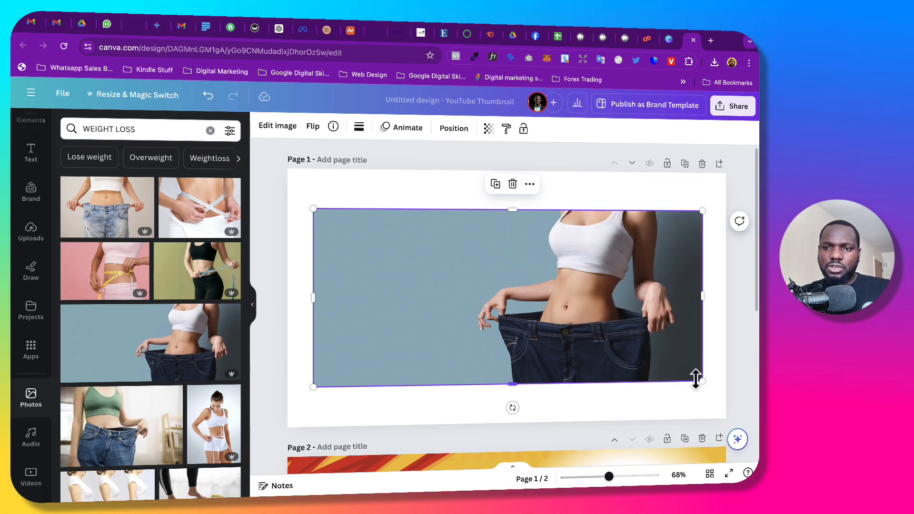
left_click_drag(696, 379, 741, 397)
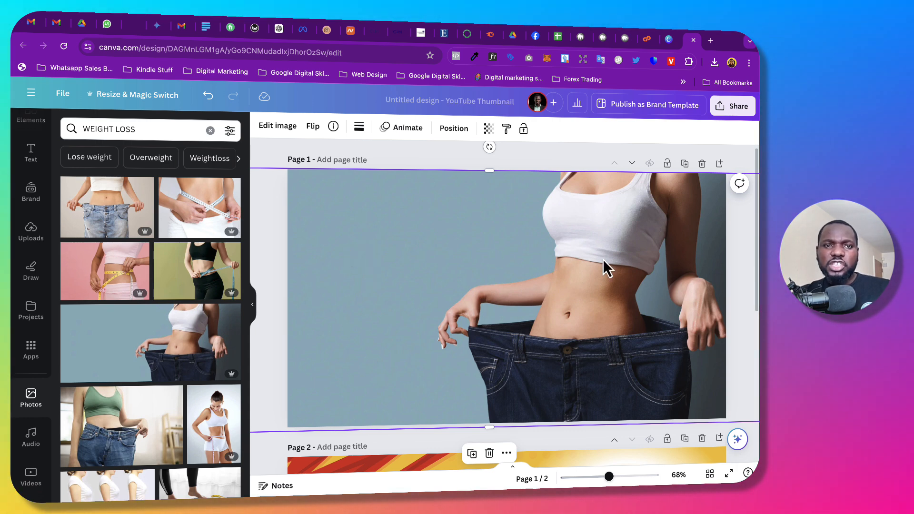
Step: Separate the woman from the photo's background with Magic Grab, selecting her in Click mode
left_click(288, 131)
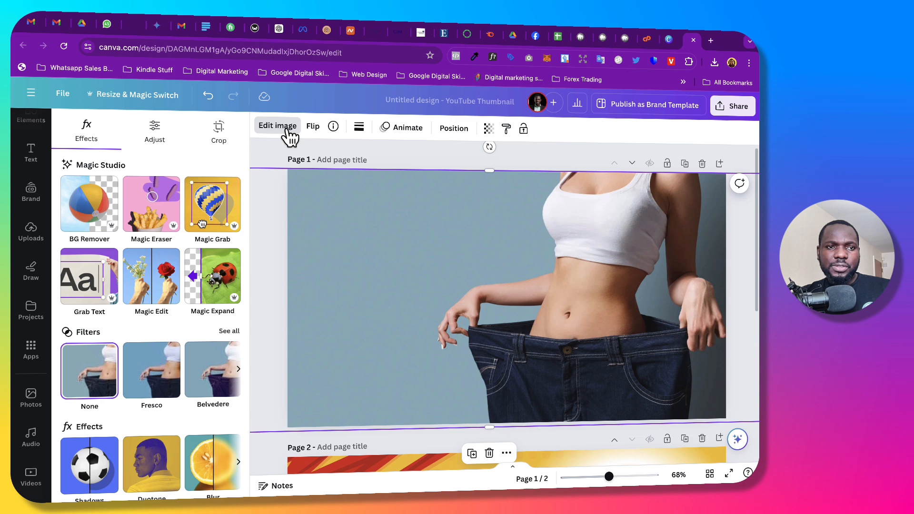
left_click(208, 216)
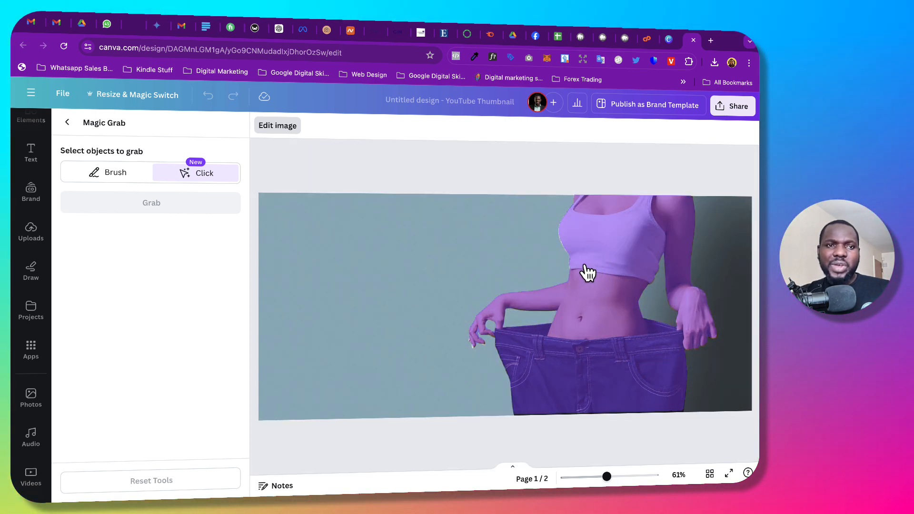
left_click(122, 177)
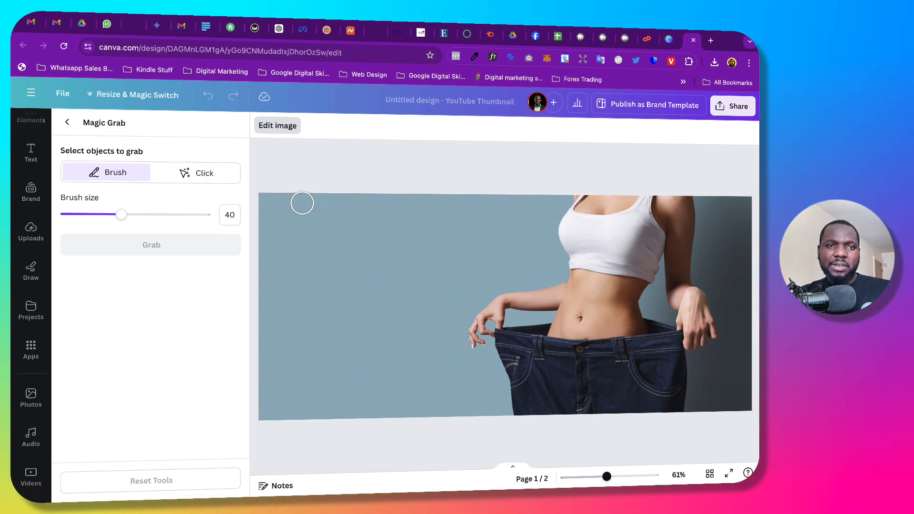
left_click(210, 172)
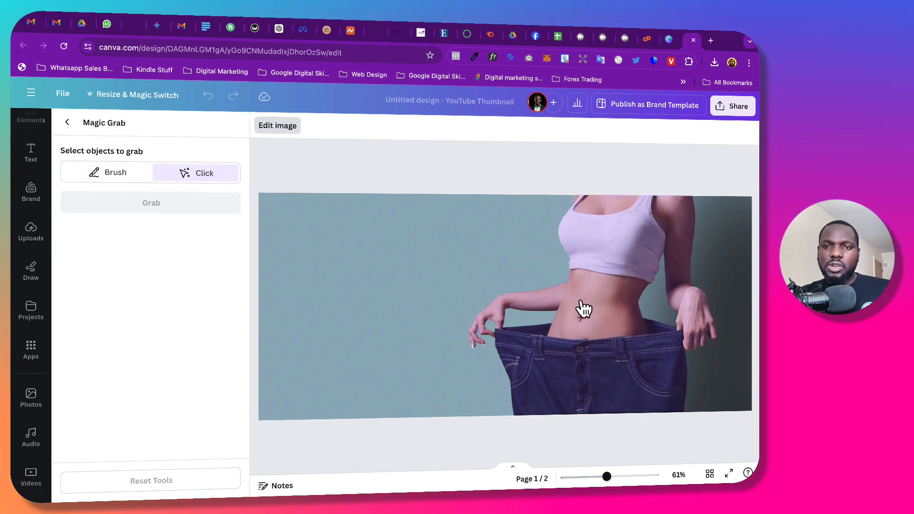
left_click(595, 306)
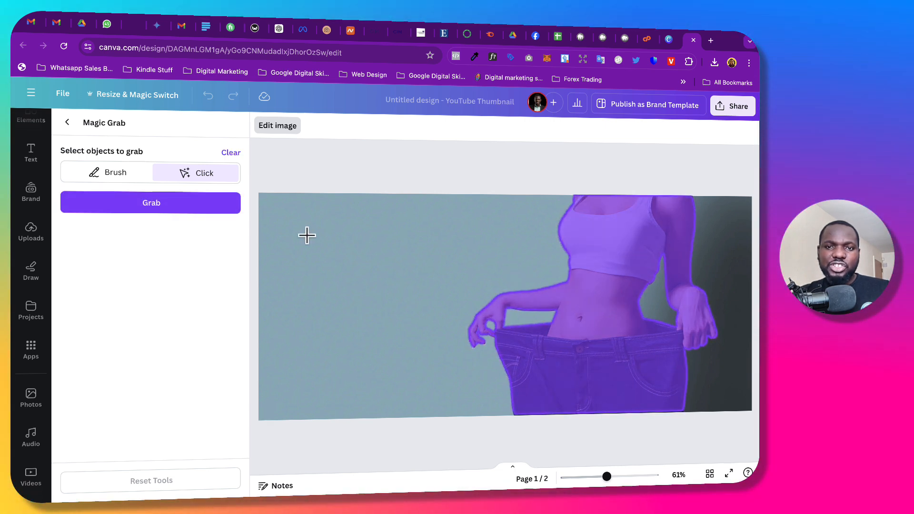
left_click(174, 214)
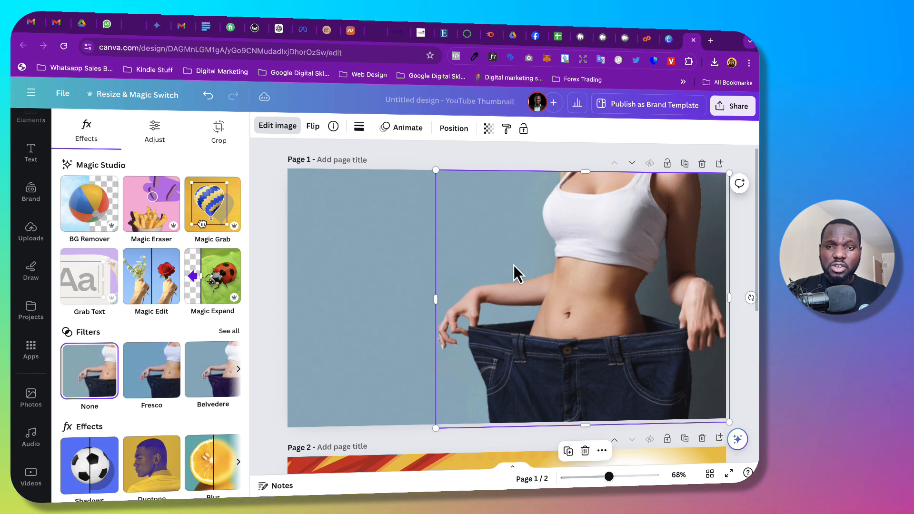
Step: Move the grabbed woman to the left side of the page and flip her horizontally
left_click_drag(582, 262, 440, 265)
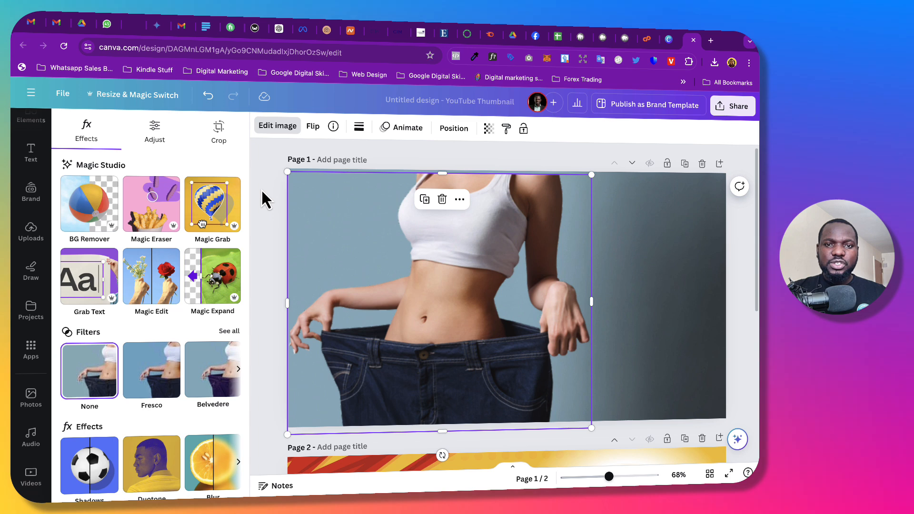
left_click(262, 190)
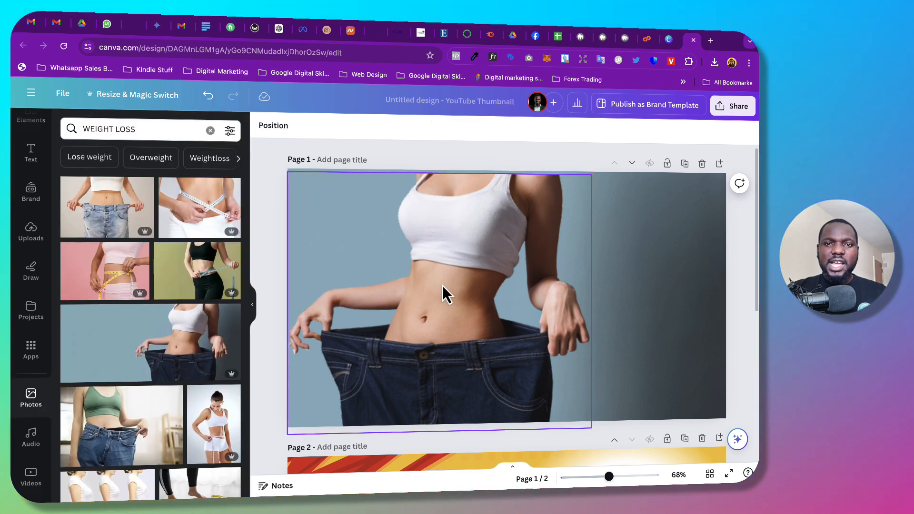
left_click(314, 127)
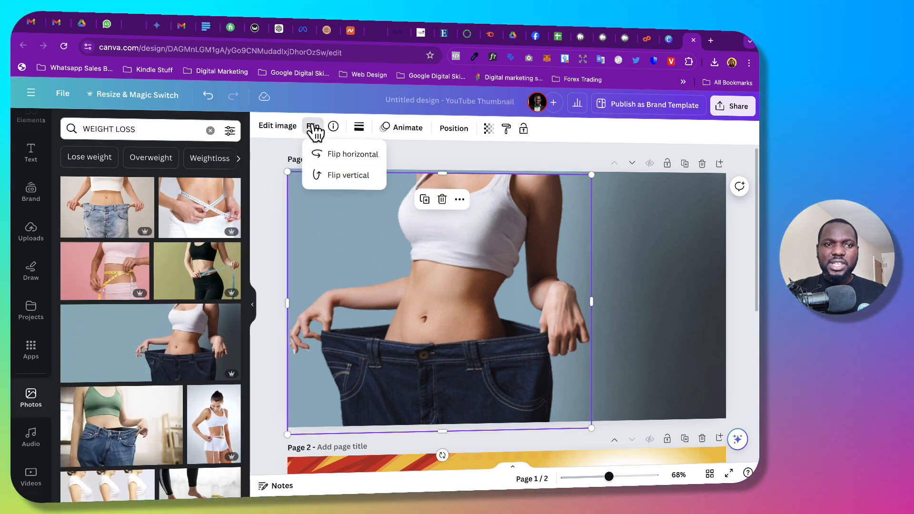
left_click(339, 156)
mouse_move(478, 309)
left_mouse_down()
mouse_move(468, 316)
mouse_move(468, 306)
left_mouse_up()
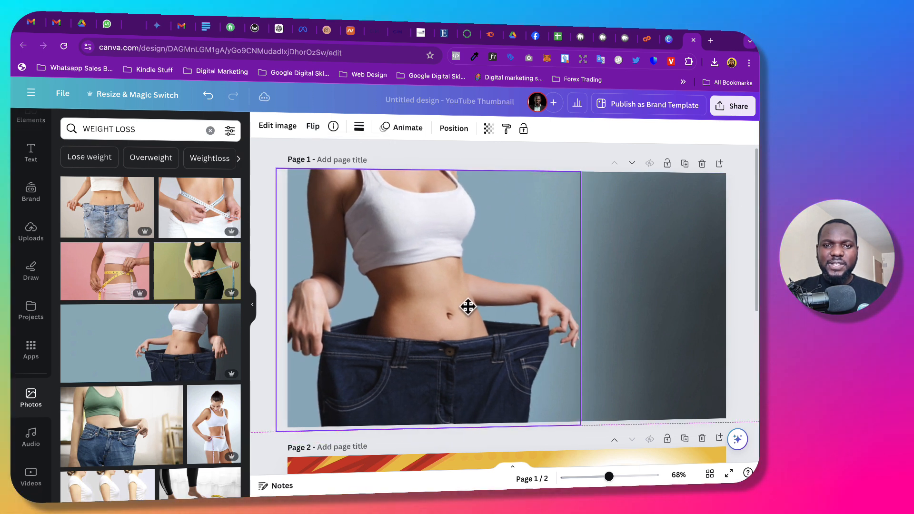
left_click(266, 209)
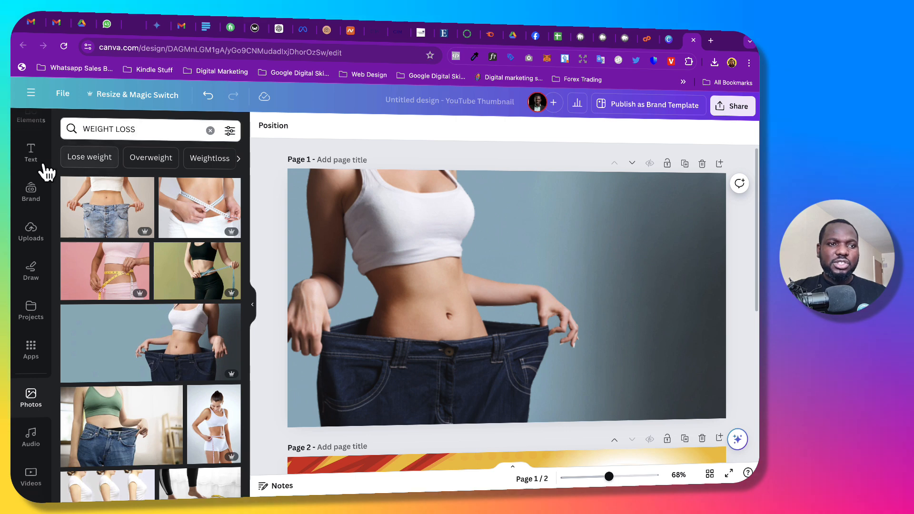
Step: Add a heading reading "Magic Grab AI TOOL" and place it on the upper right of the page beside the woman
left_click(32, 153)
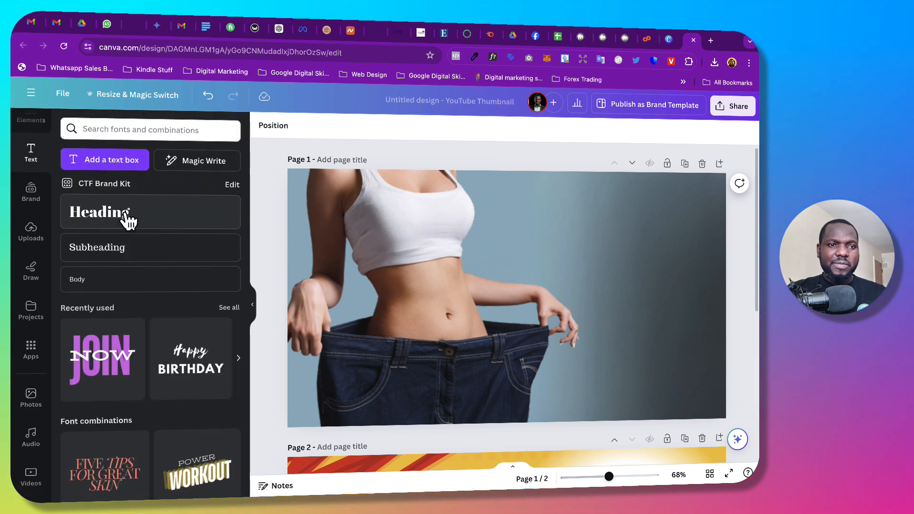
left_click(125, 221)
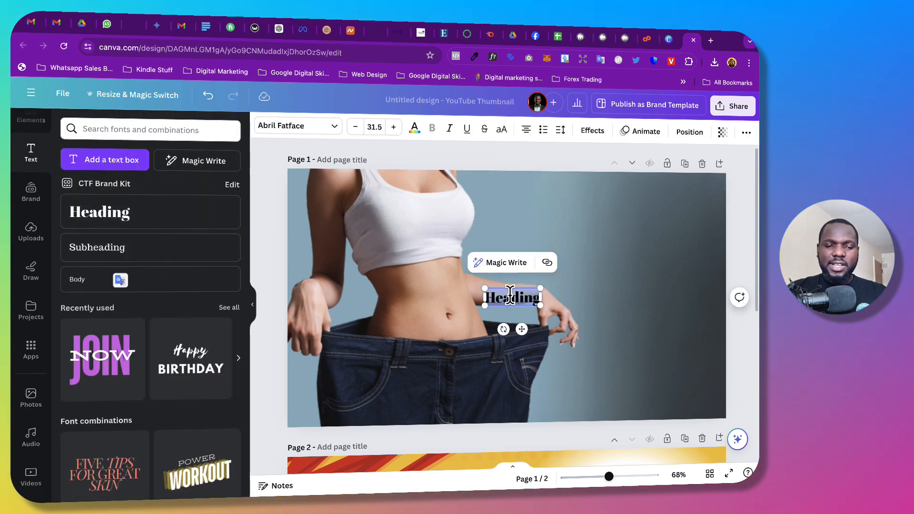
key("BackSpace")
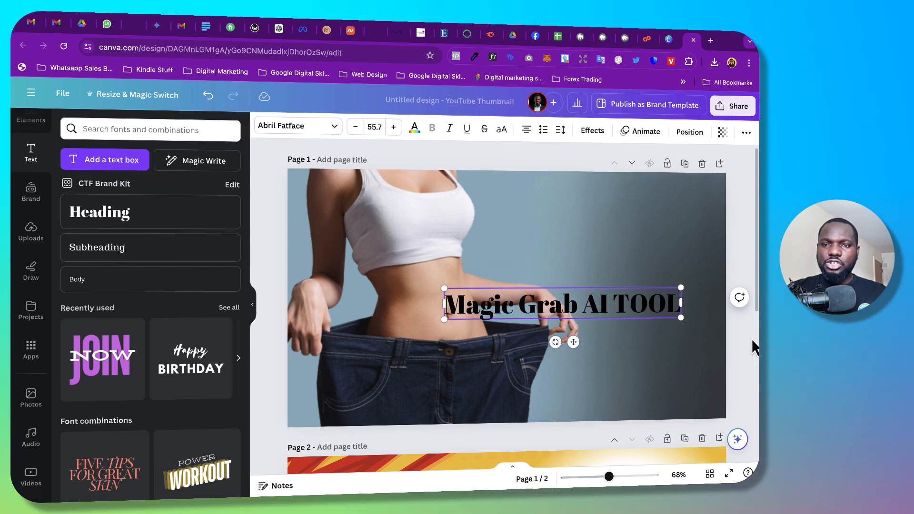
left_click(752, 342)
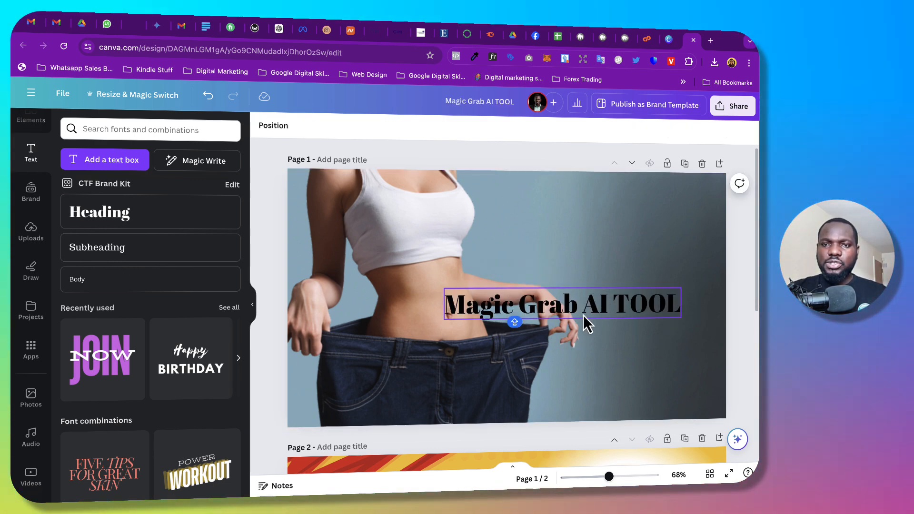
left_click_drag(584, 310, 617, 251)
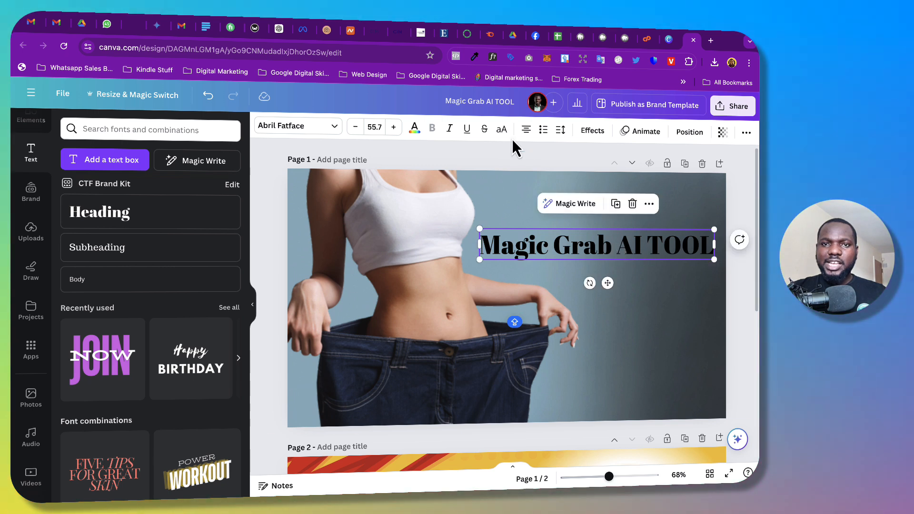
Step: Make the heading white in the League Spartan font and resize it to fit on one line at size 48.5
left_click(415, 129)
left_click(168, 190)
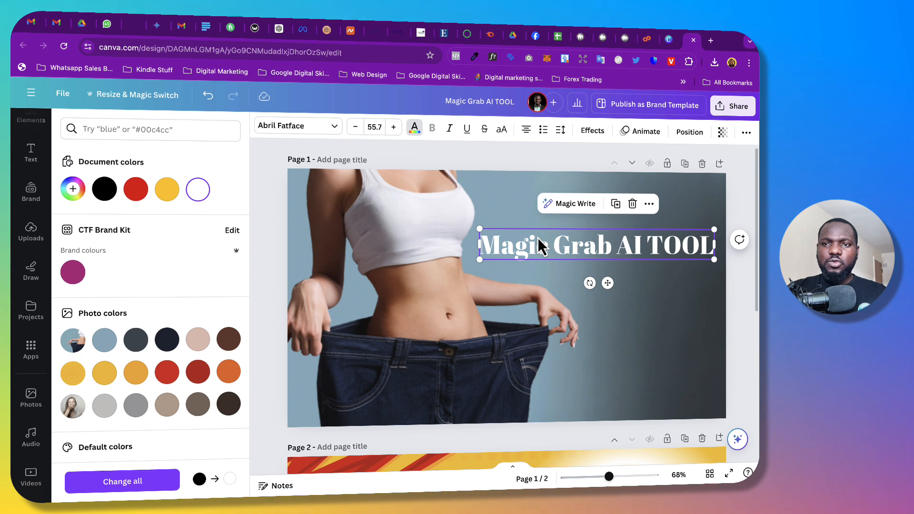
left_click(327, 133)
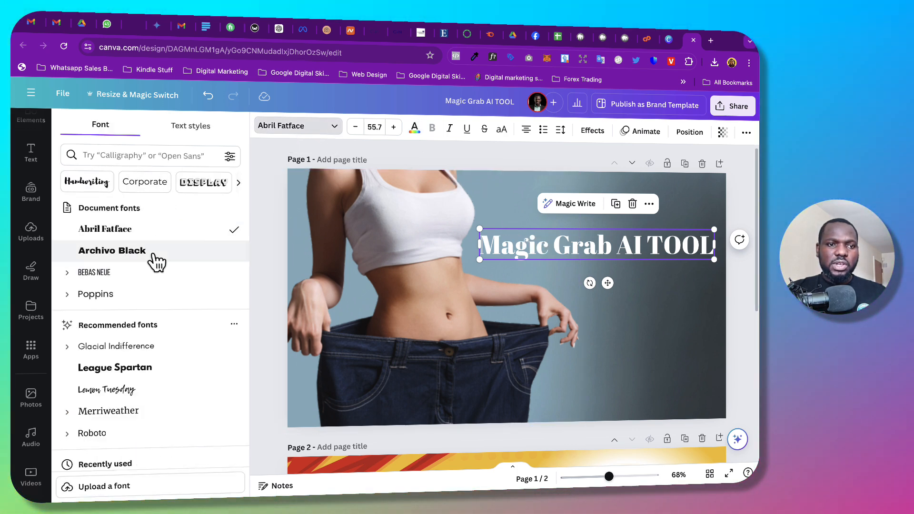
left_click(143, 369)
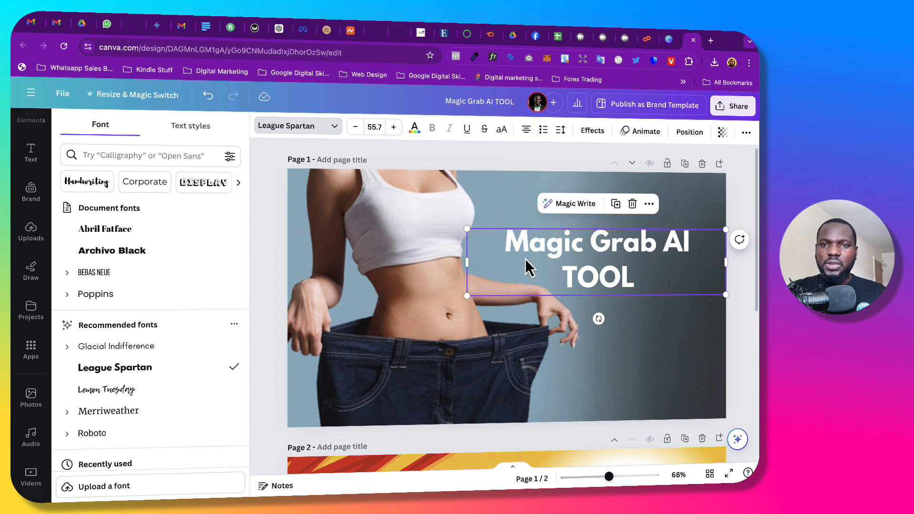
left_click_drag(465, 260, 352, 237)
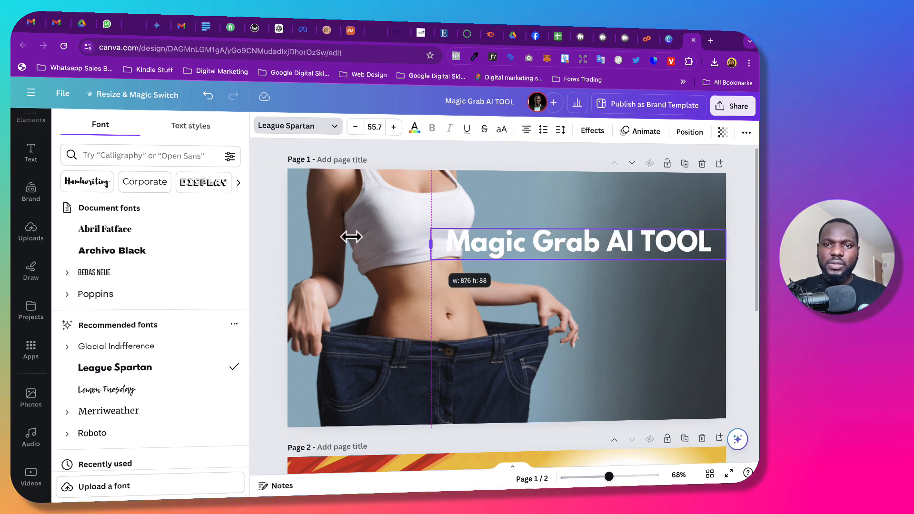
Step: Search the elements library for "canva logo" and limit the results to graphics
left_click(28, 168)
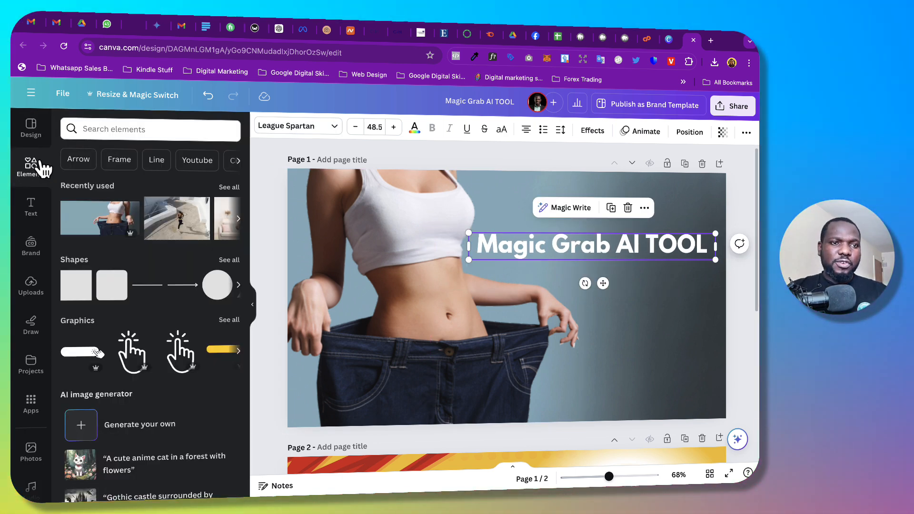
left_click(133, 129)
type("CANVA")
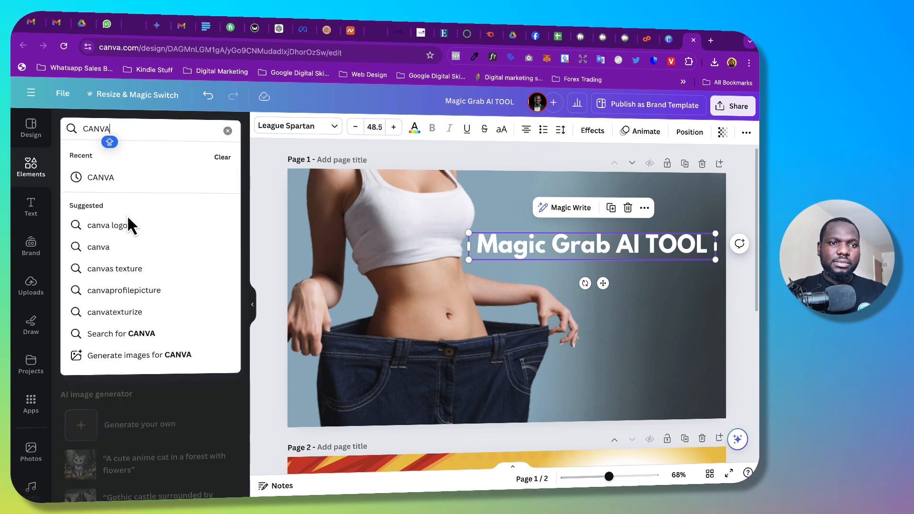
left_click(127, 223)
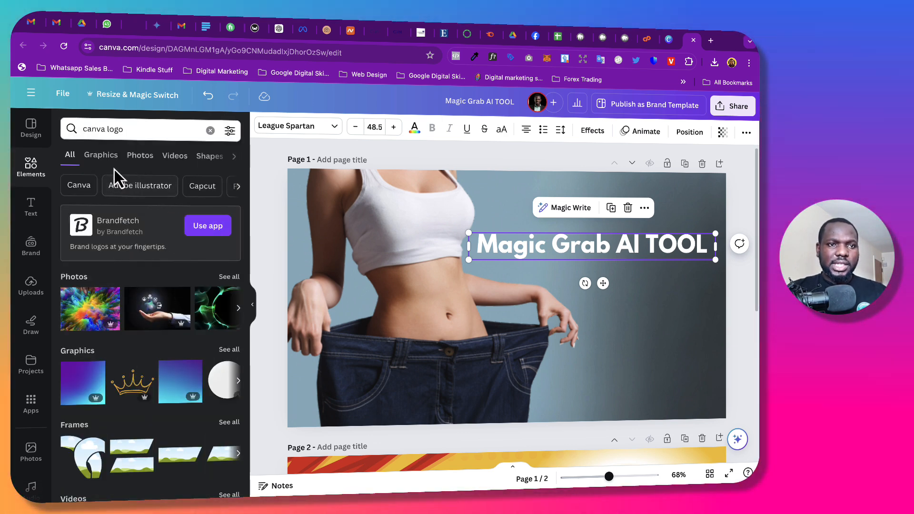
left_click(102, 157)
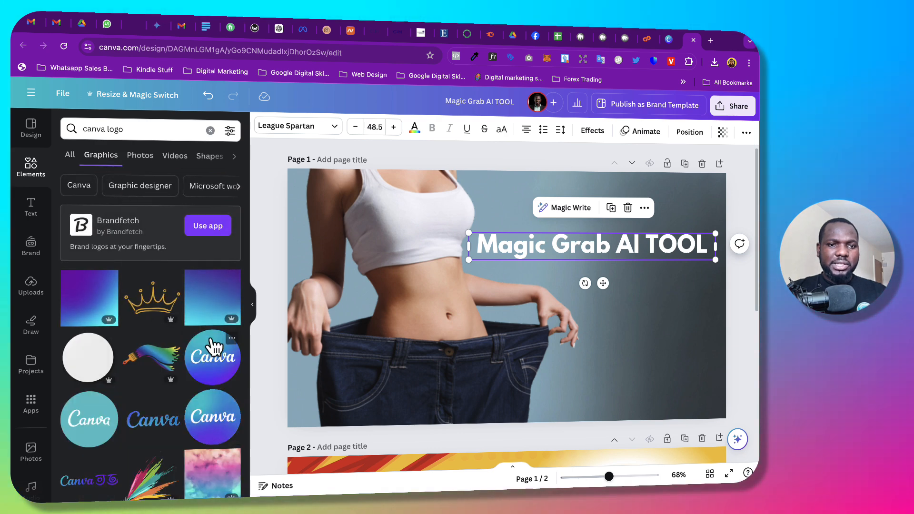
Step: Add the round blue-purple Canva logo, shrink it and place it above the heading near the page's right edge
left_click(232, 358)
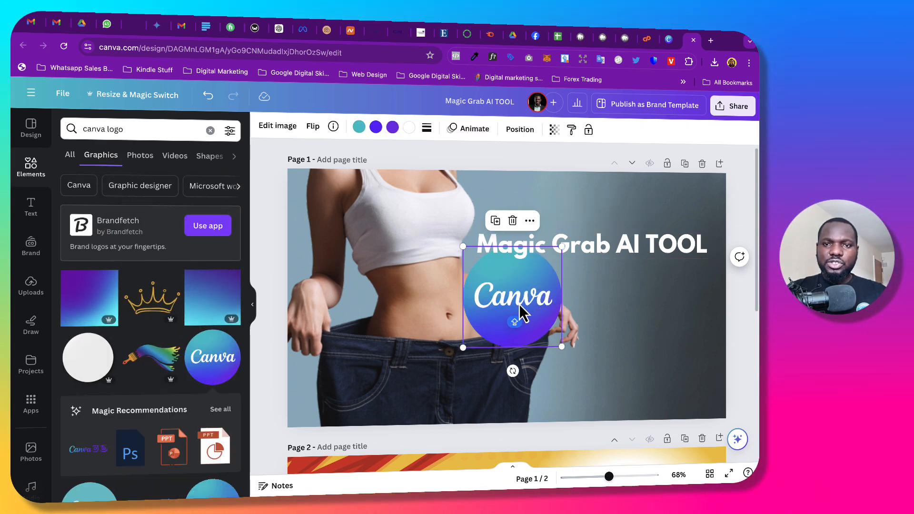
left_click_drag(517, 310, 638, 315)
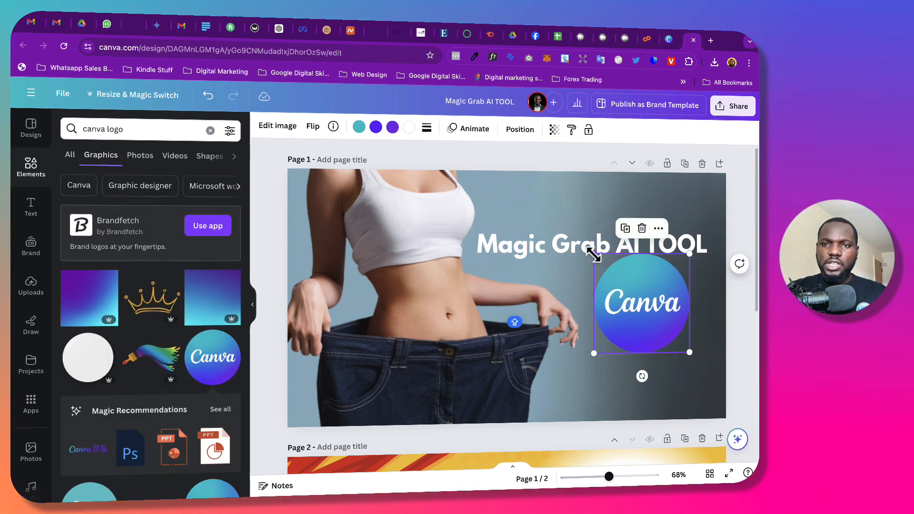
left_click_drag(594, 255, 542, 212)
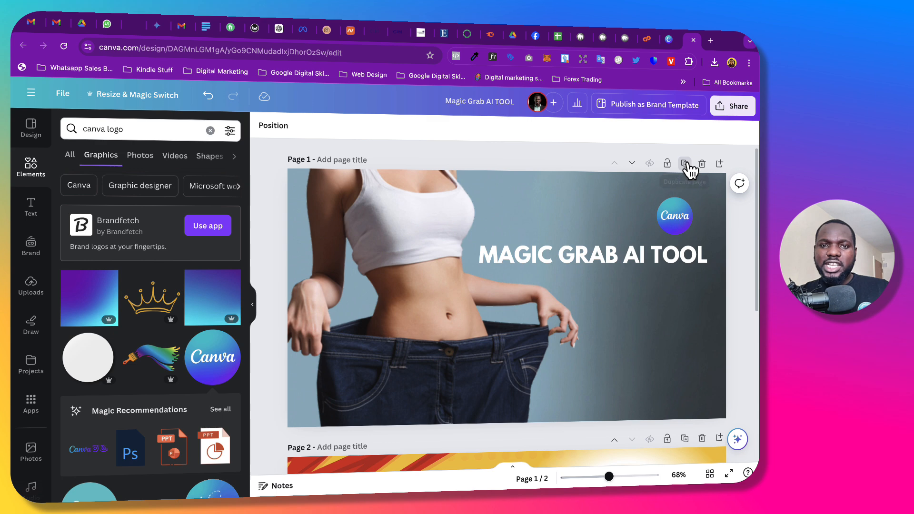
Step: Duplicate page 1, and clear the woman, the background photo and the heading from the first page, keeping the Canva logo
left_click(685, 164)
scroll(597, 229, "up", 5)
left_click(412, 227)
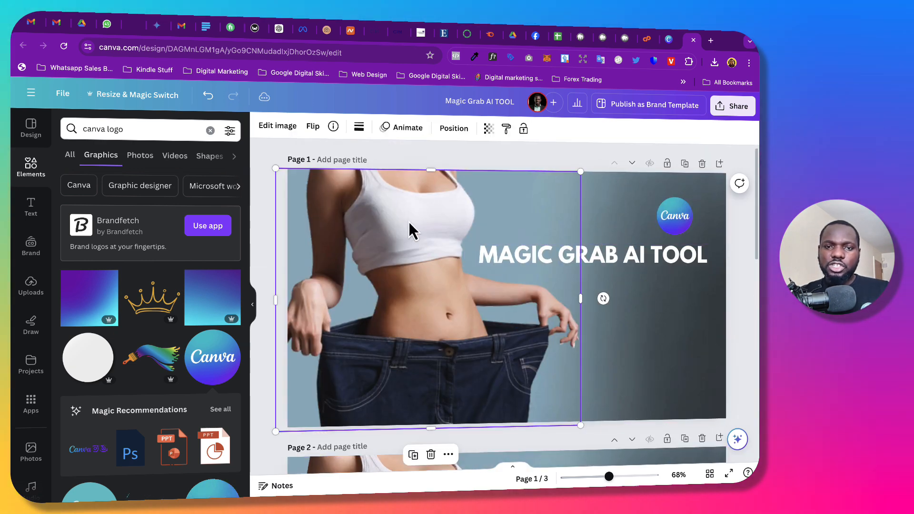
key("Delete")
left_click(426, 216)
key("Delete")
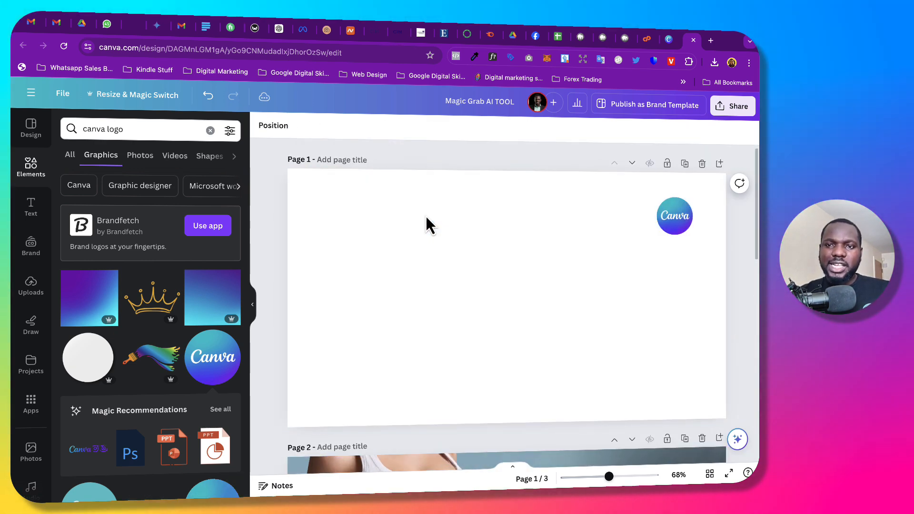
key("ctrl+z")
key("Delete")
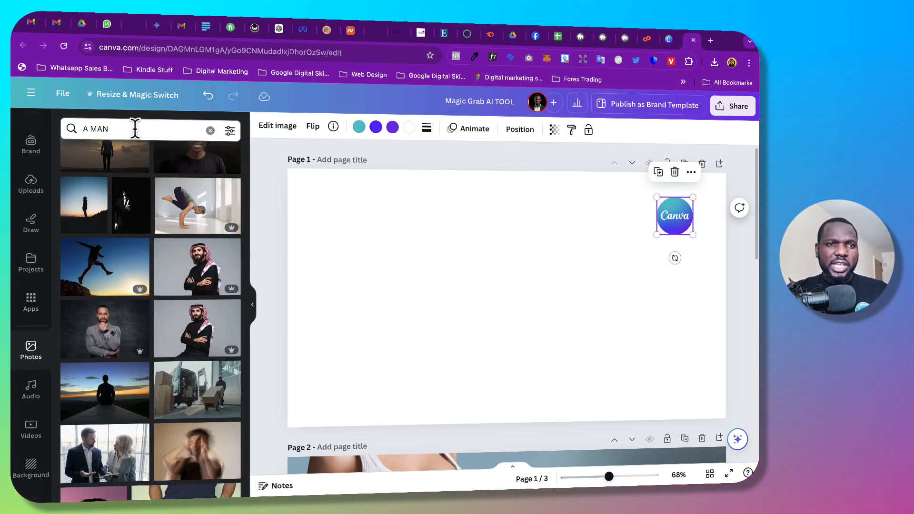
Step: Add the photo of a man leaping off a rock at sunset from the "A MAN" photo results to page 1
left_click(132, 127)
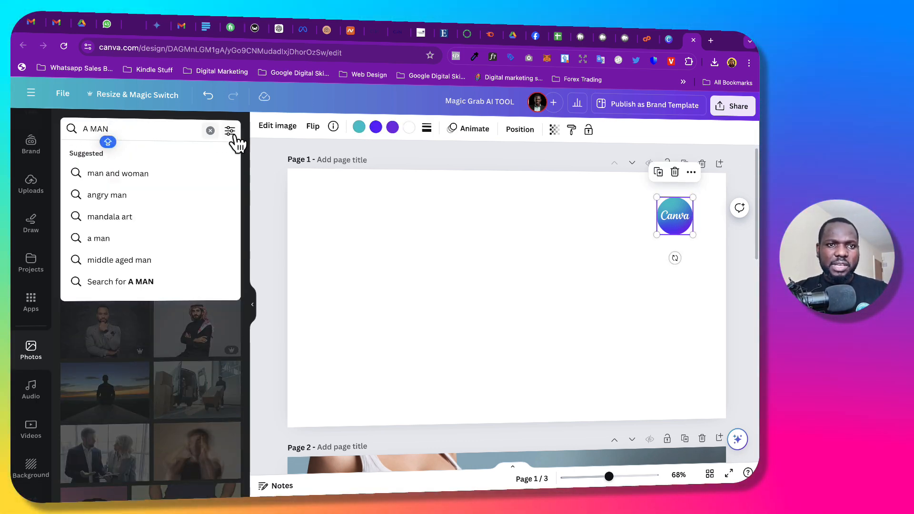
left_click(255, 145)
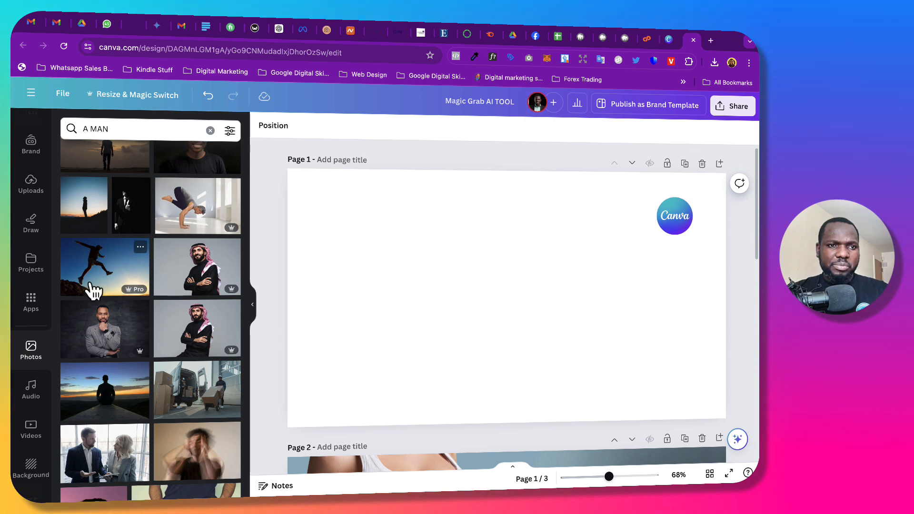
left_click(107, 273)
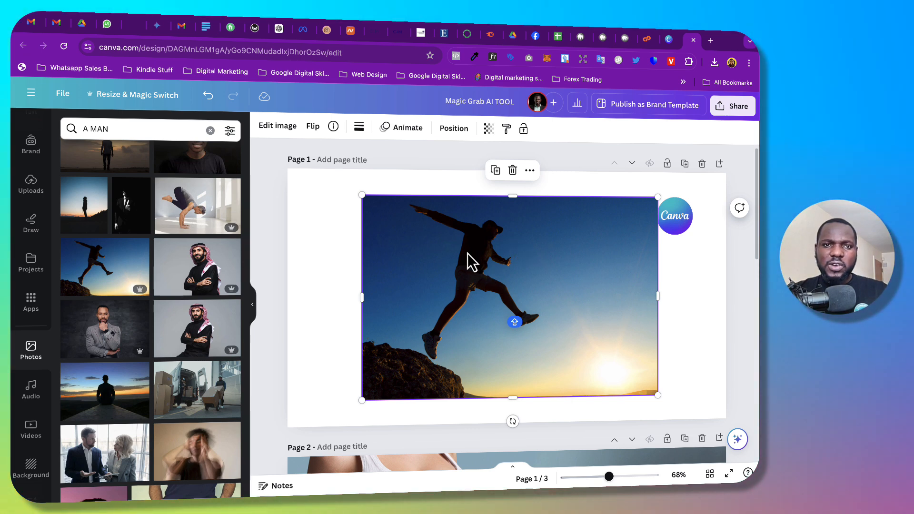
Step: Separate the leaping man from the sunset background with Magic Grab, selecting him in Click mode
left_click(278, 126)
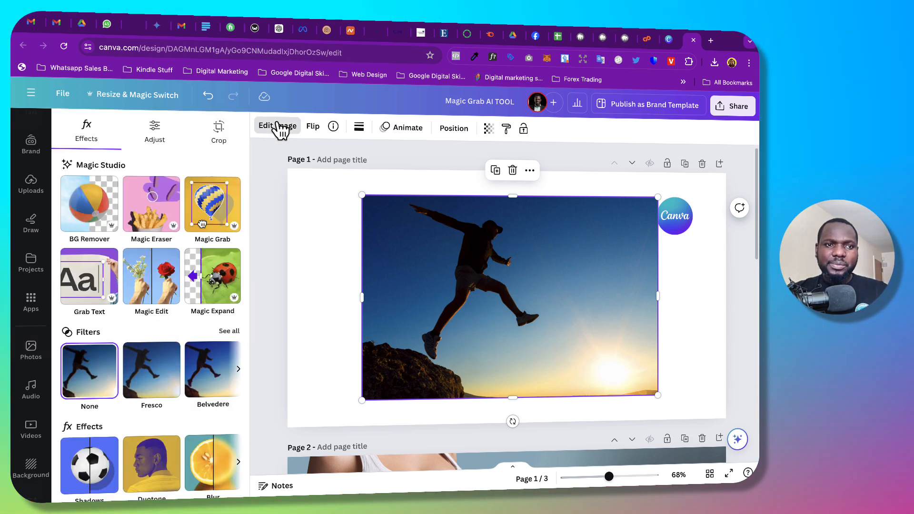
left_click(215, 205)
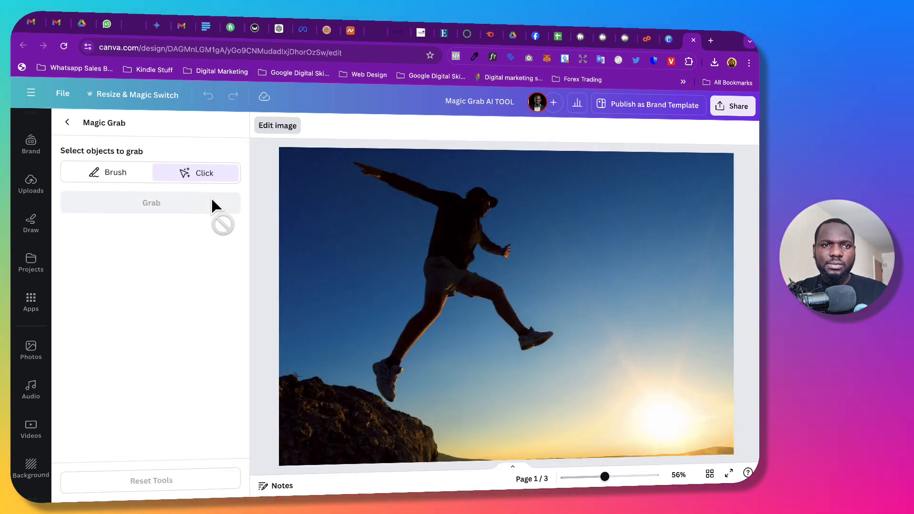
left_click(455, 242)
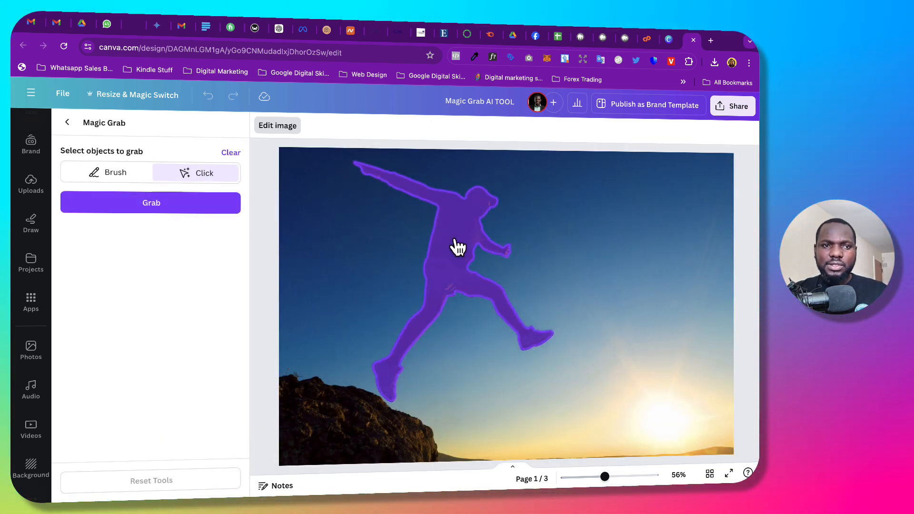
left_click(166, 206)
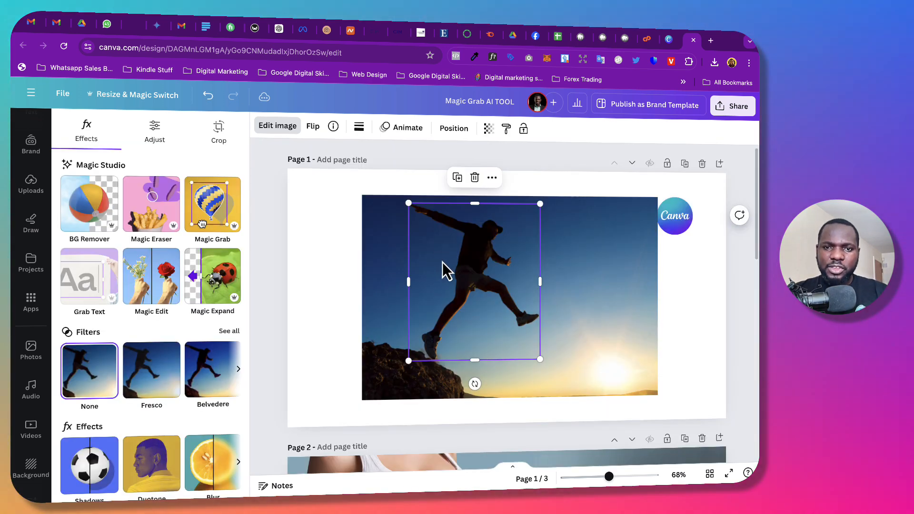
left_click_drag(443, 263, 481, 261)
key("ctrl+z")
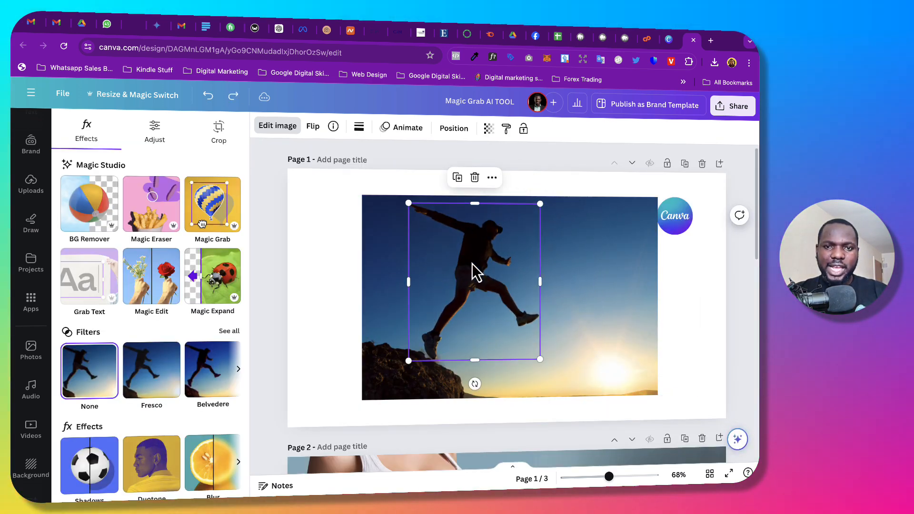
Step: Duplicate the grabbed man, move the copy to his right and shrink it to about half the original's size
key("ctrl+y")
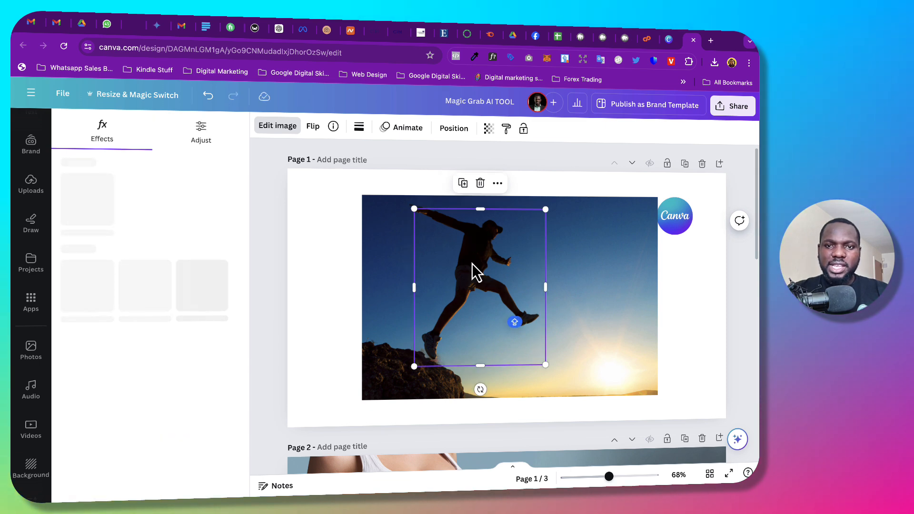
left_click_drag(481, 269, 560, 272)
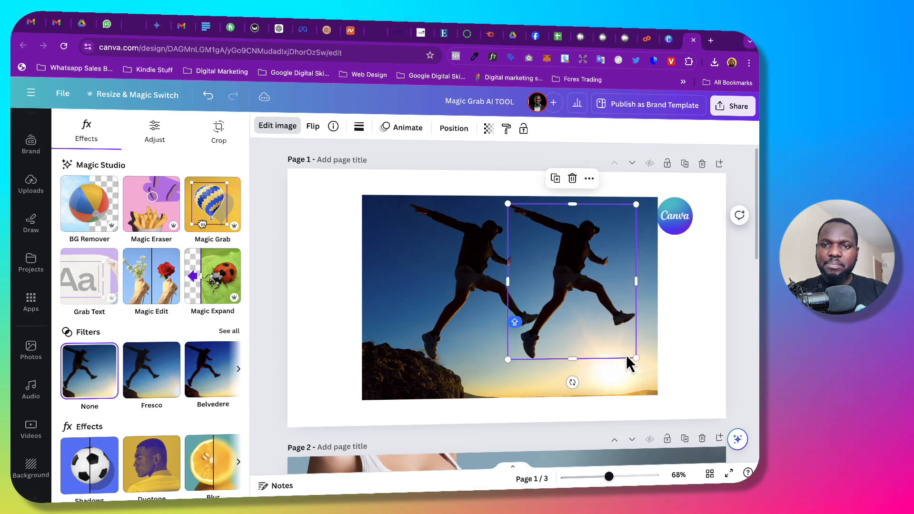
left_click_drag(635, 359, 567, 261)
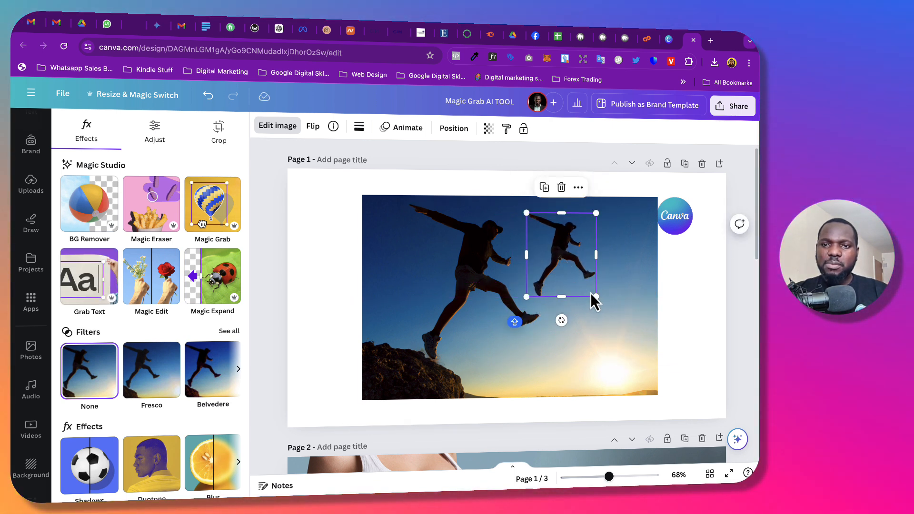
left_click_drag(593, 295, 573, 259)
left_click(495, 279)
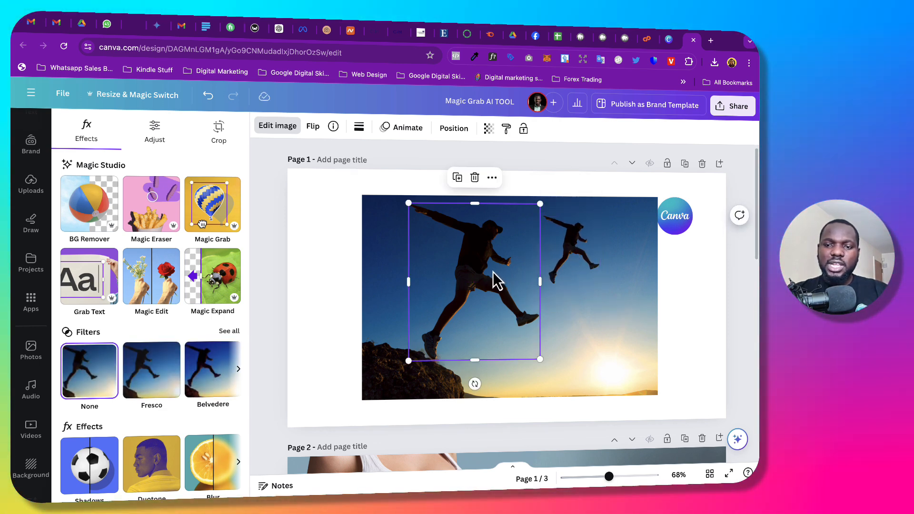
key("Delete")
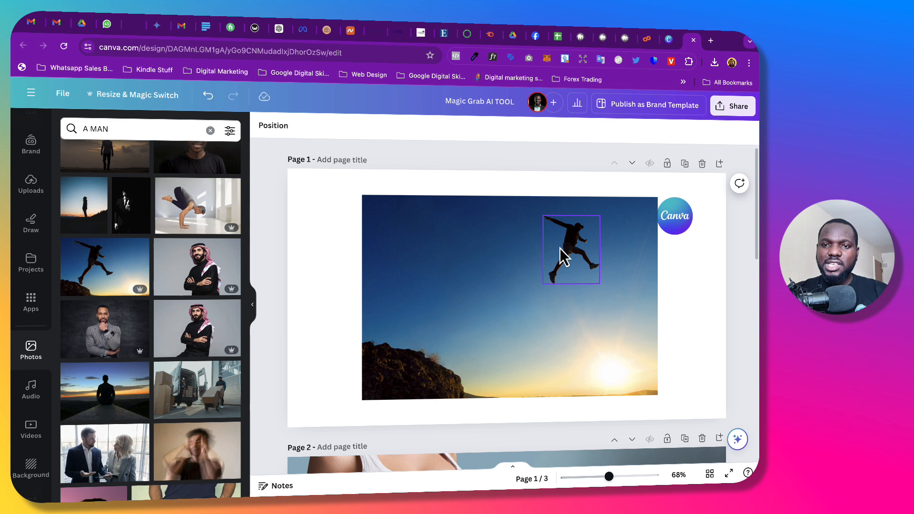
left_click_drag(558, 255, 581, 259)
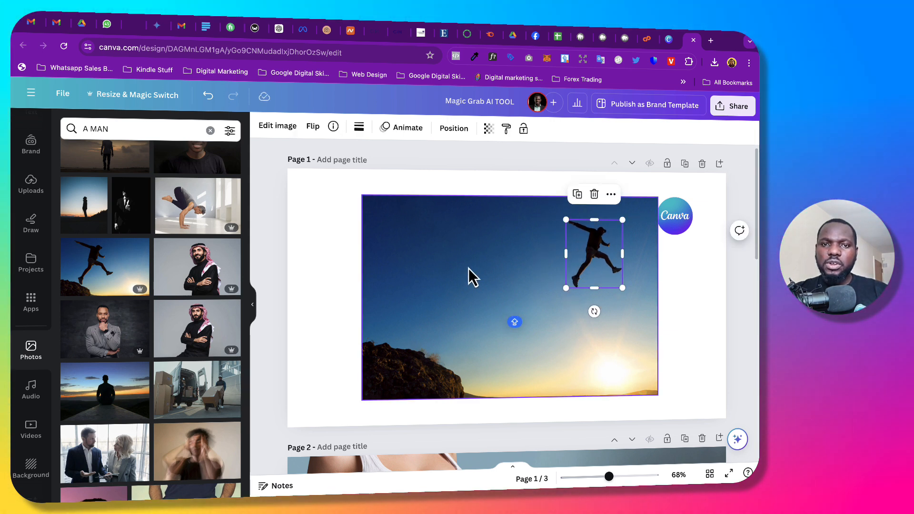
key("ctrl+z")
key("ctrl+z")
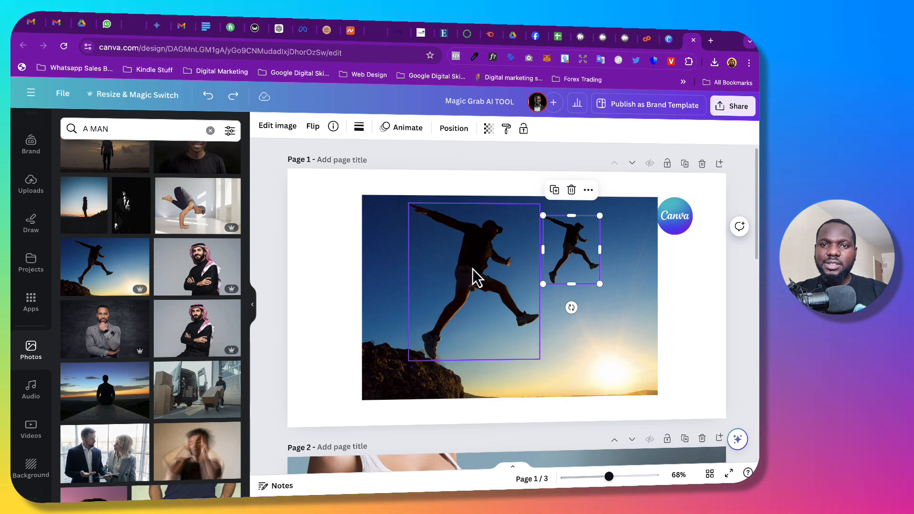
Step: Move the small copy of the man toward the photo's upper right corner and shrink it slightly more
left_click(455, 282)
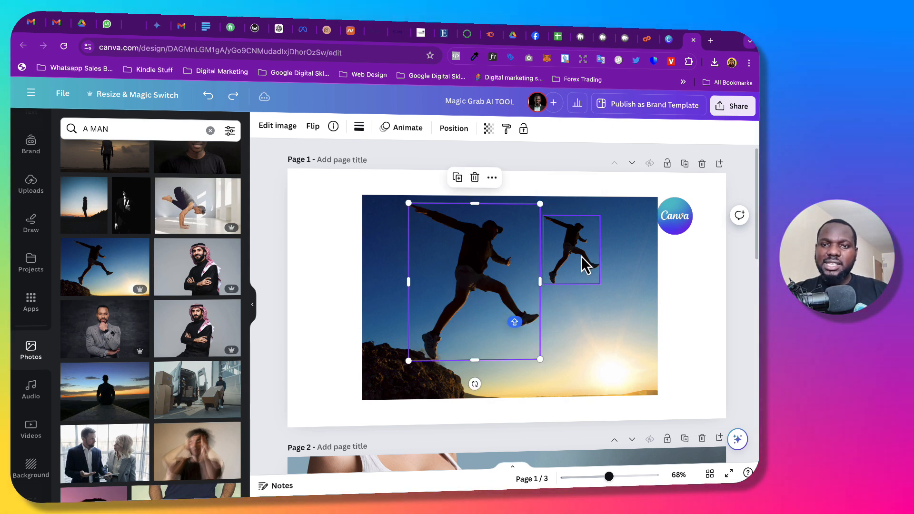
left_click(584, 260)
left_click_drag(575, 250, 593, 243)
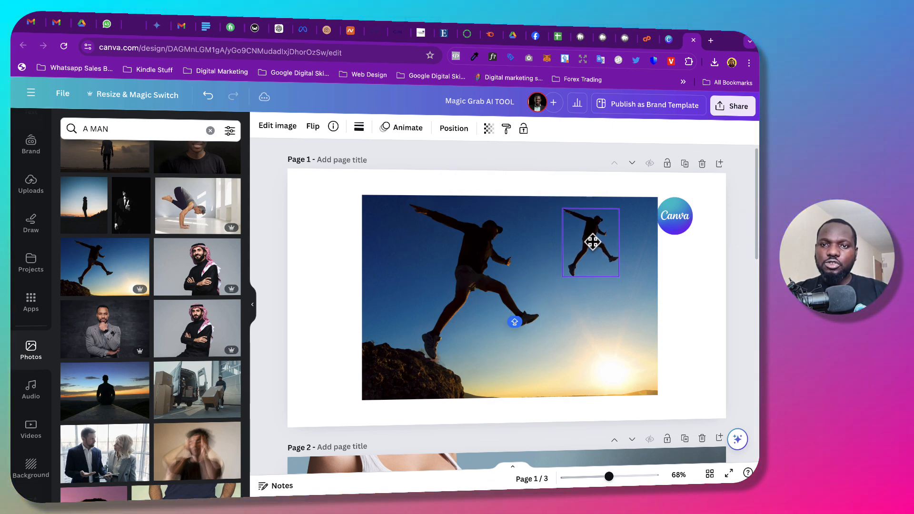
mouse_move(617, 273)
left_mouse_down()
mouse_move(604, 258)
mouse_move(616, 262)
left_mouse_up()
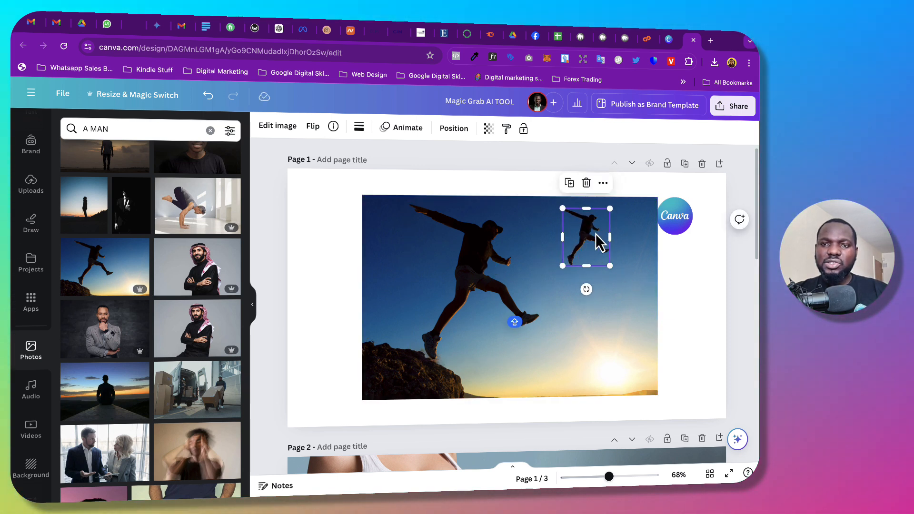
Step: Give the small copy of the man an Outline shadow effect in white (#FFFFFF)
left_click(278, 126)
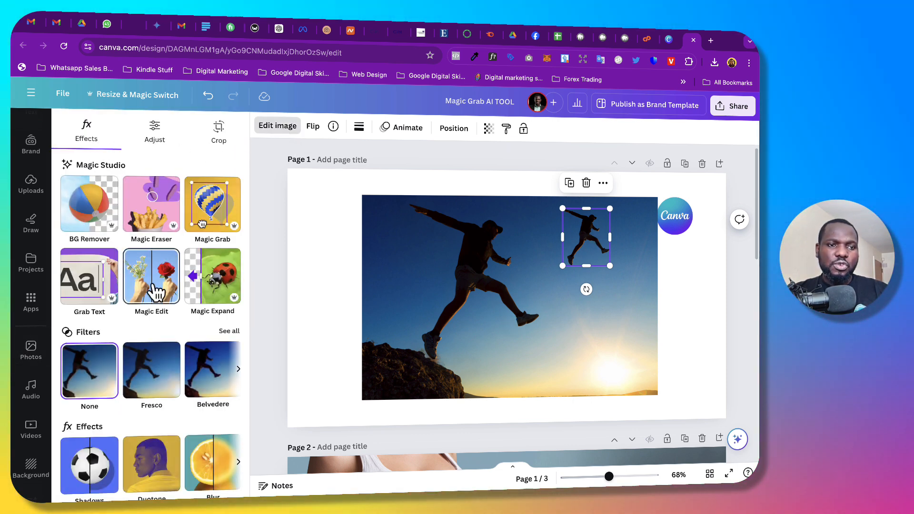
scroll(153, 292, "down", 3)
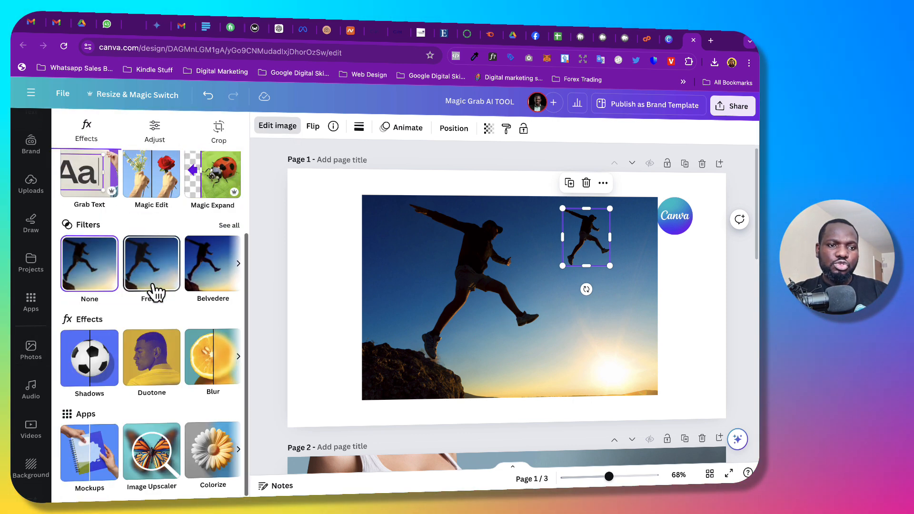
left_click(89, 369)
left_click(211, 254)
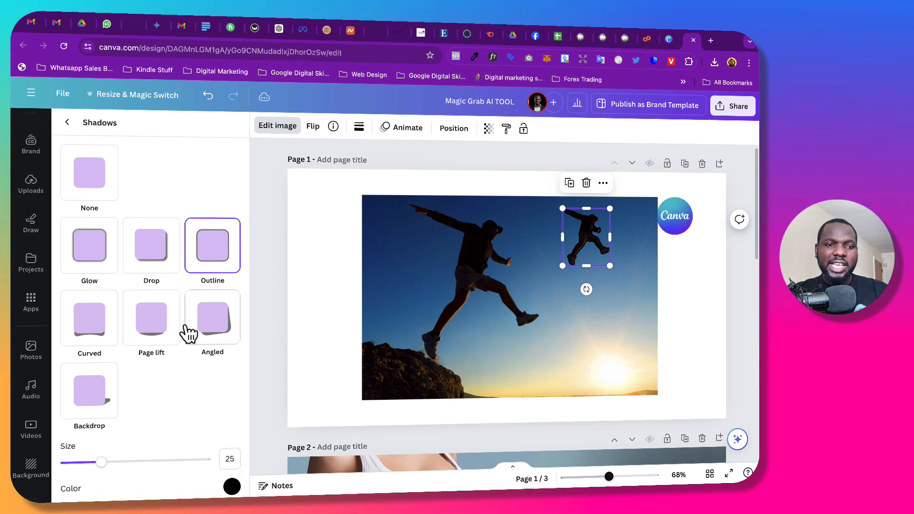
scroll(234, 440, "down", 1)
left_click(234, 440)
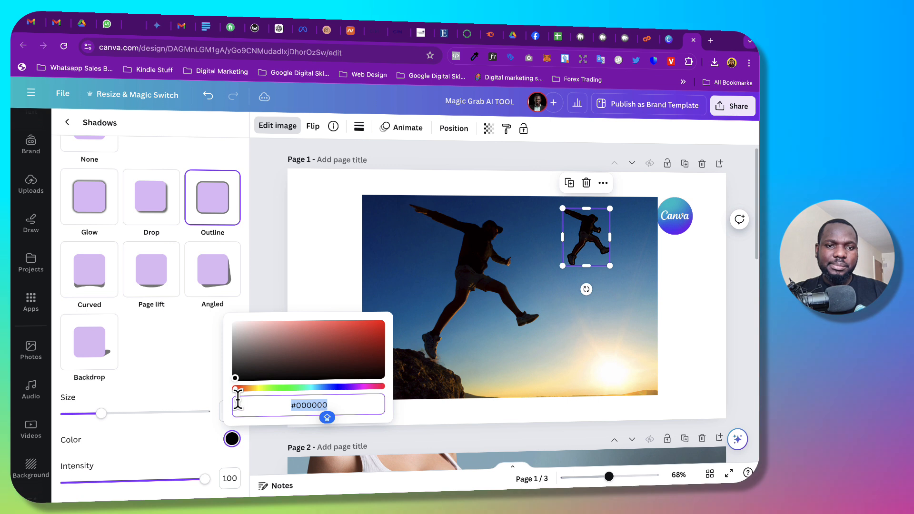
left_click_drag(240, 378, 232, 319)
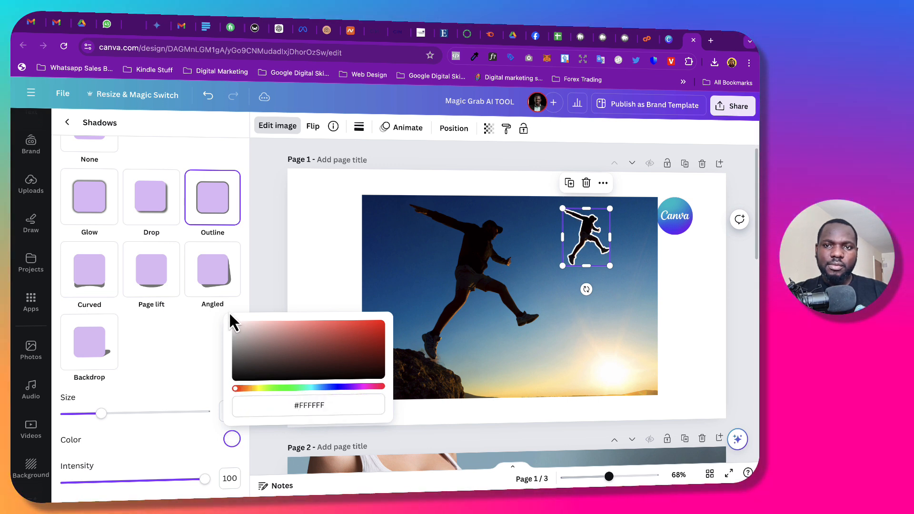
left_click(688, 282)
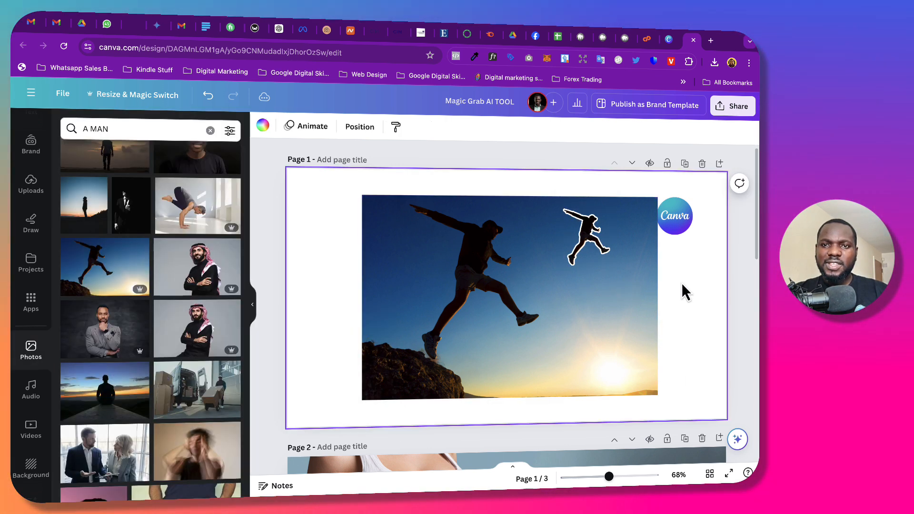
left_click(634, 293)
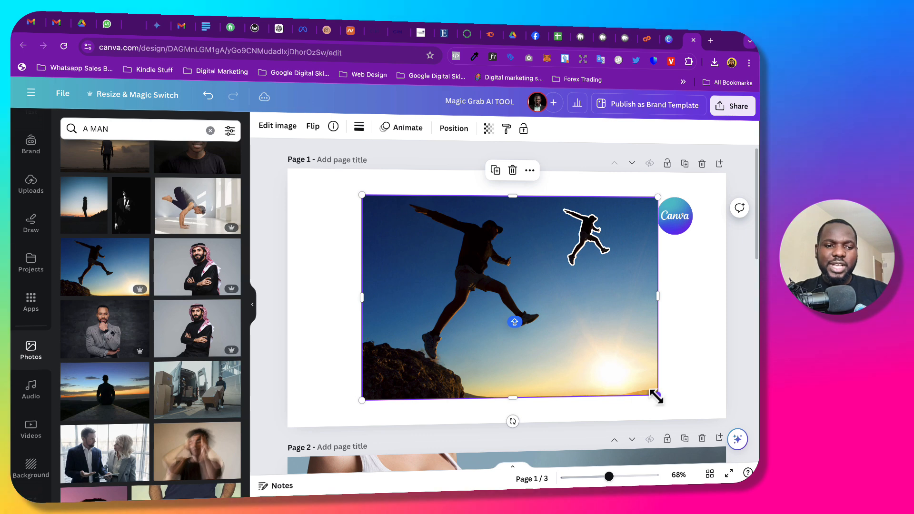
left_click_drag(657, 395, 706, 409)
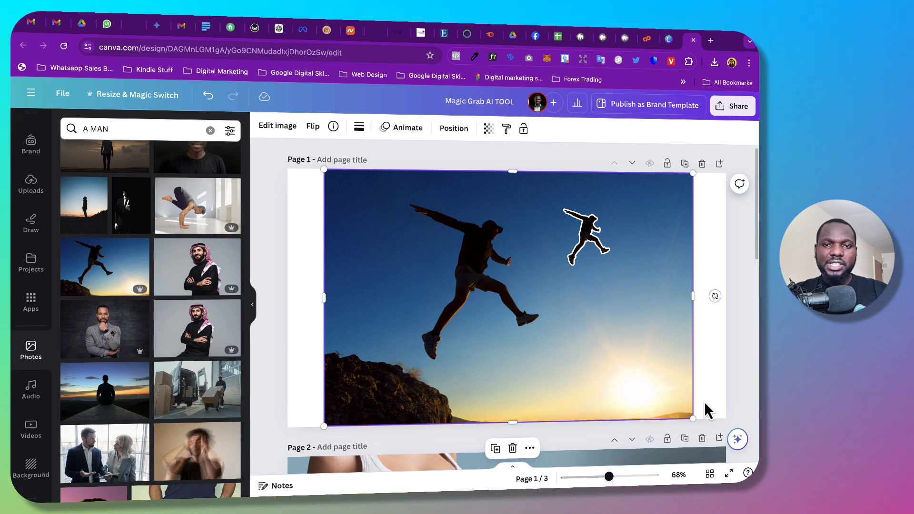
key("ctrl+z")
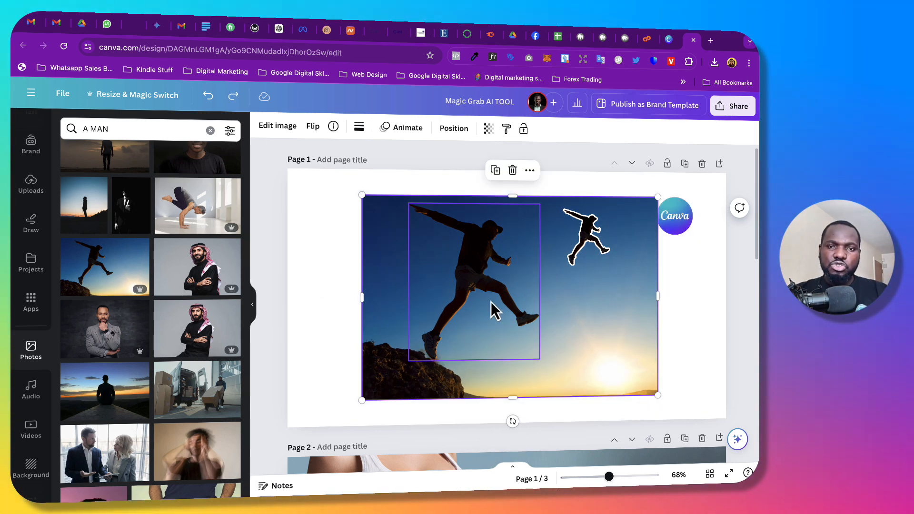
Step: Select both men together with the sunset background, enlarge them to 1,280 × 854 and move them down to fill page 1
left_click(472, 278)
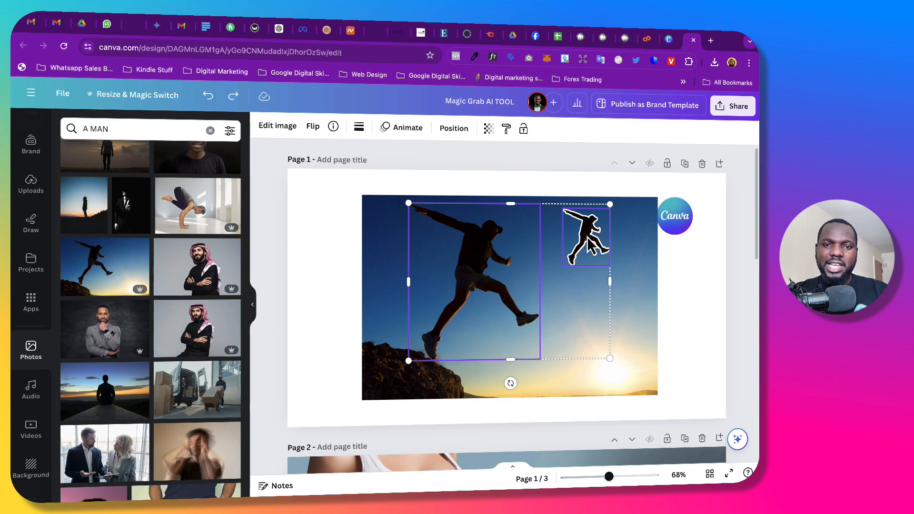
left_click(371, 375, "shift")
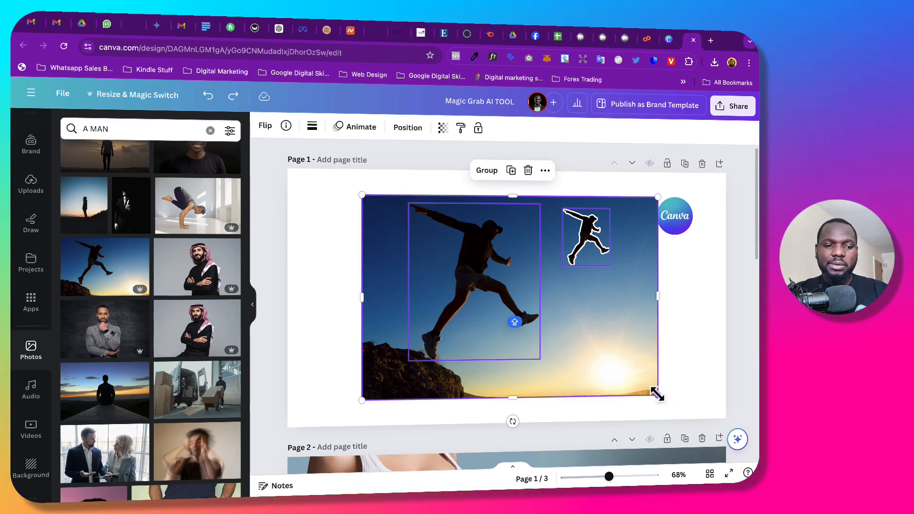
left_click_drag(657, 394, 747, 415)
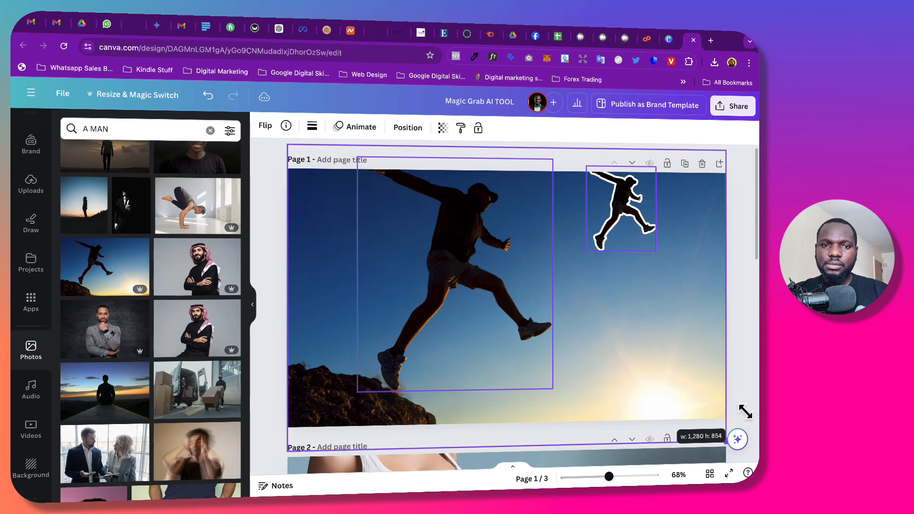
left_click_drag(666, 329, 664, 343)
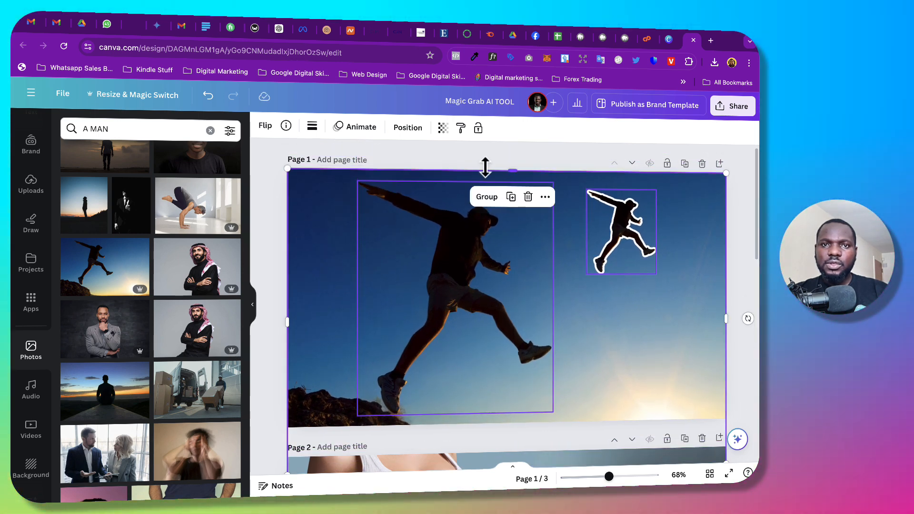
Step: Send the selected men and sunset background backward behind the Canva logo, leaving nothing selected
left_click(408, 127)
left_click(221, 155)
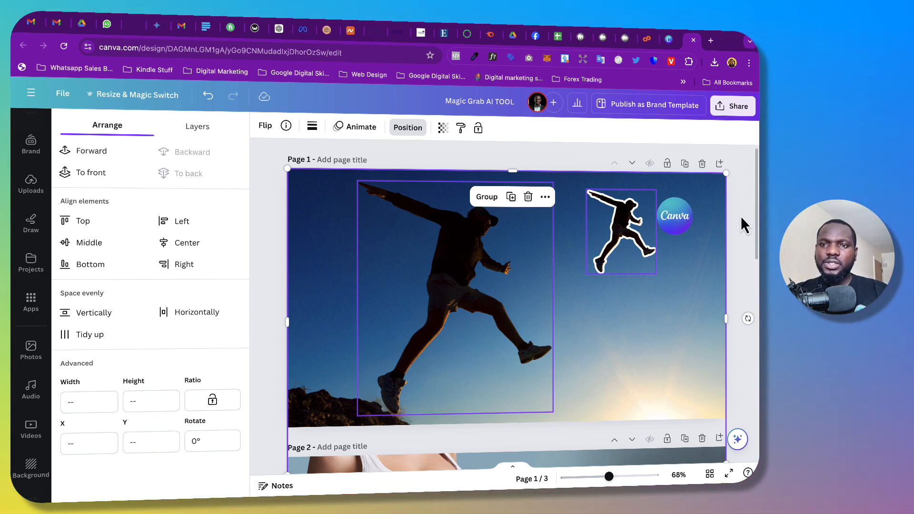
left_click(741, 216)
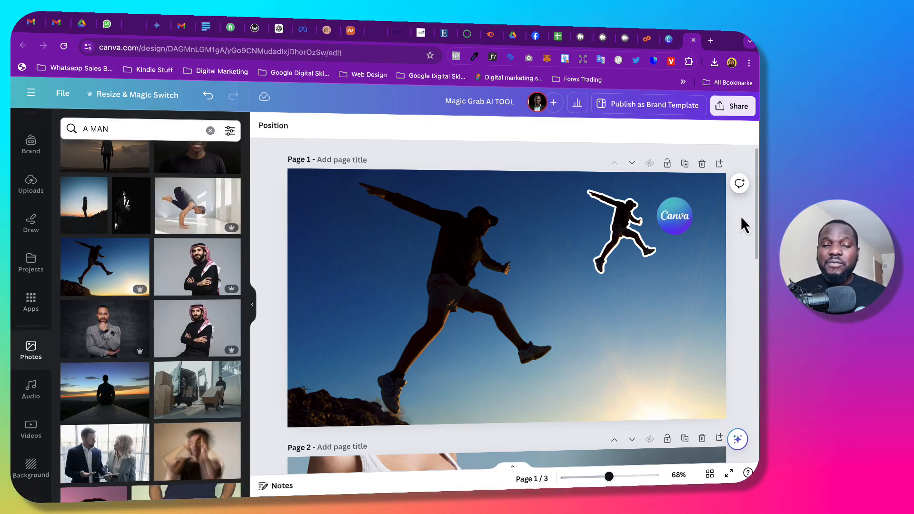